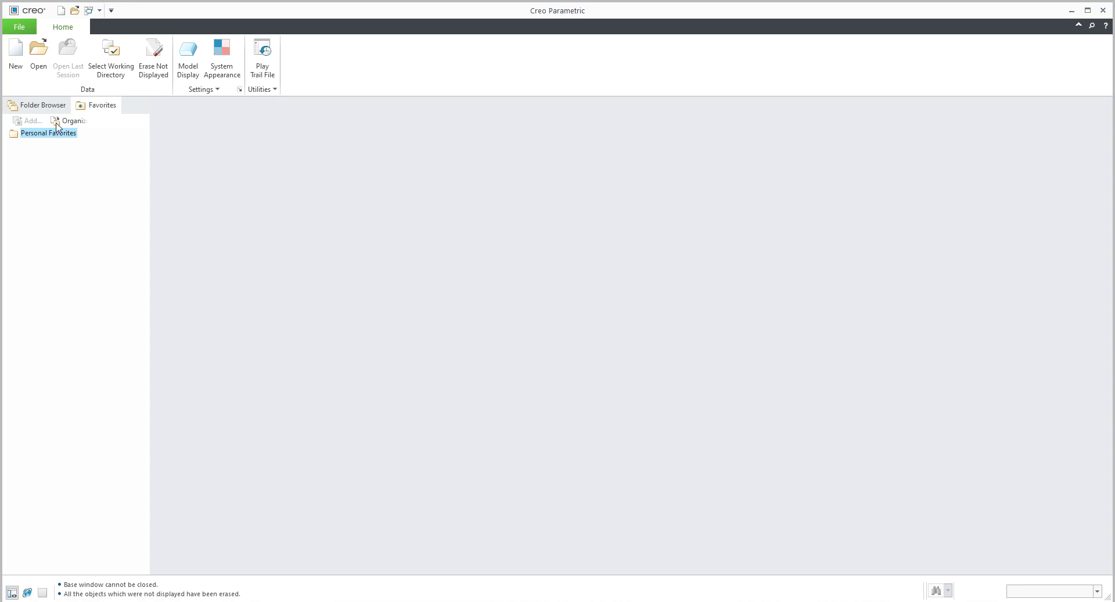
Step: Create a new Sheetmetal sub-type part named smt
left_click(16, 56)
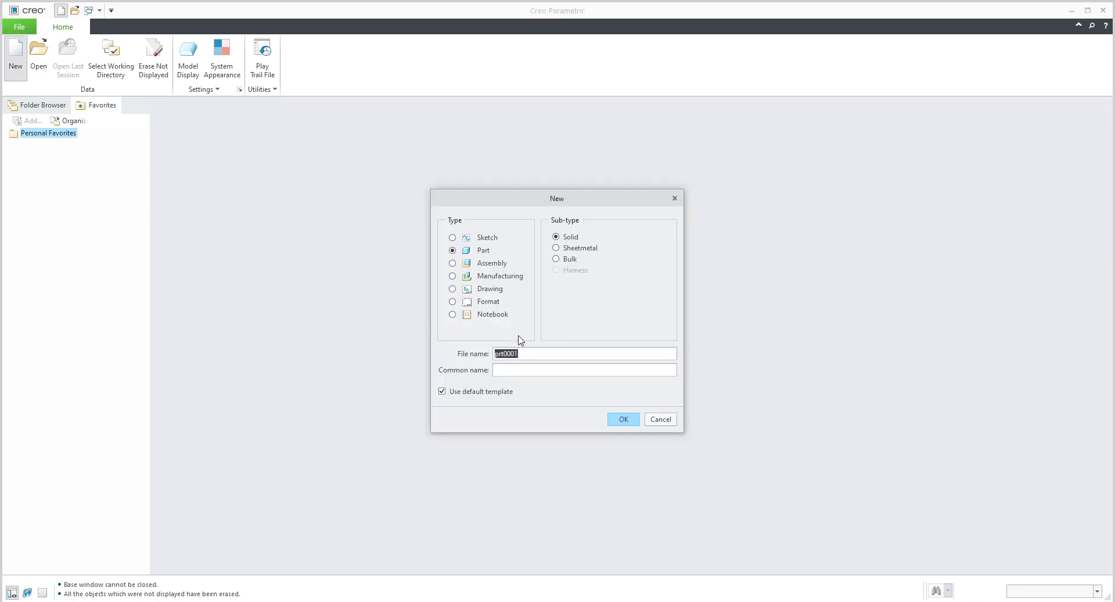
type("smt")
left_click(572, 249)
left_click(632, 419)
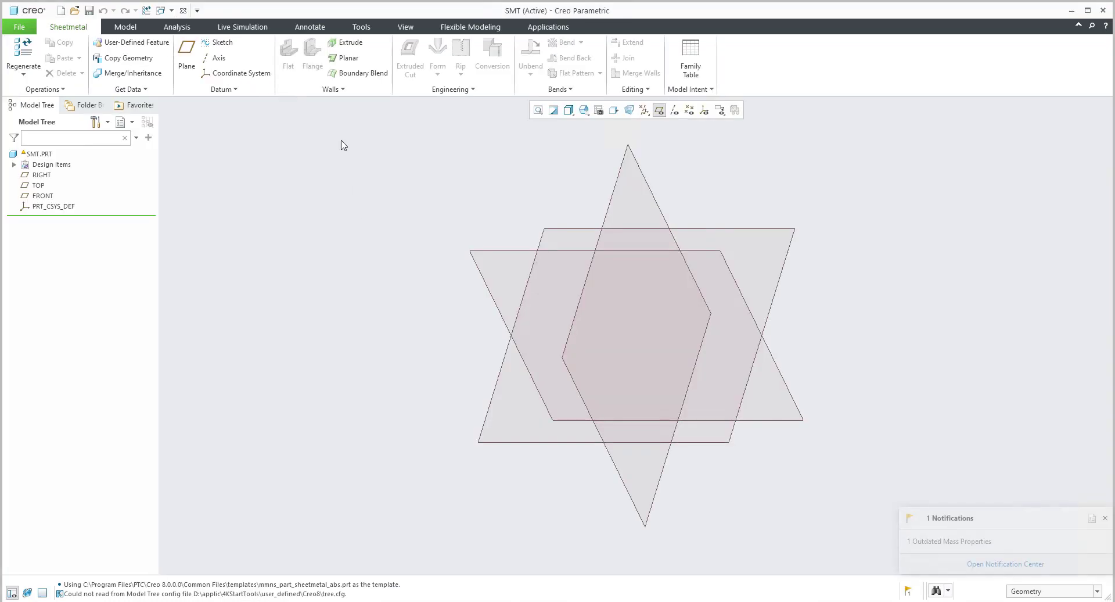
Step: Start a planar wall sketch on TOP and draw a rectangle from the origin
left_click(349, 61)
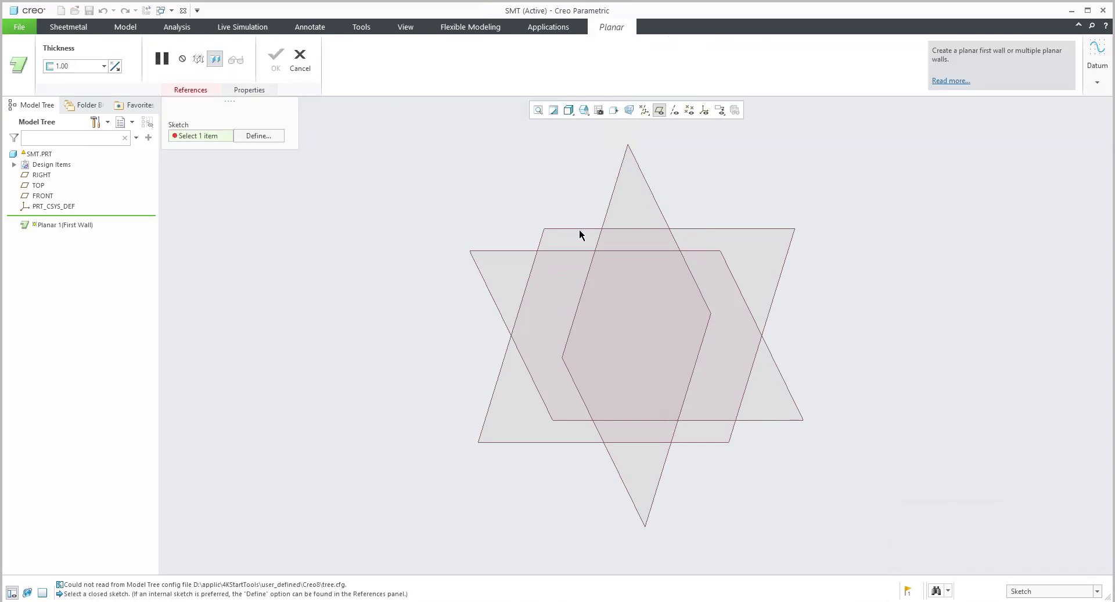
left_click(571, 228)
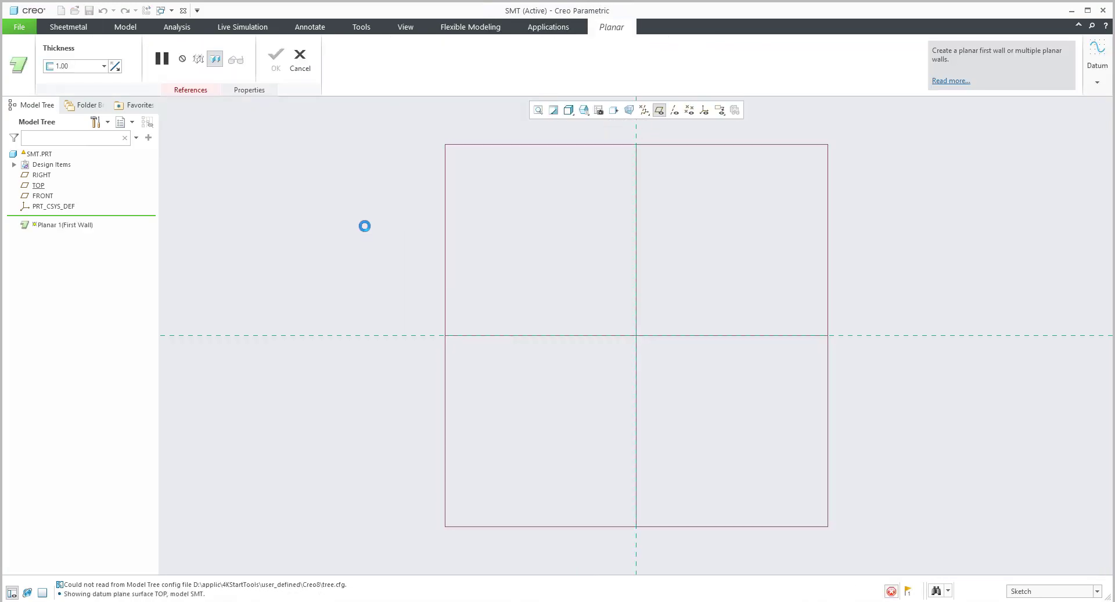
left_click(297, 58)
left_click(635, 335)
left_click(808, 252)
scroll(845, 233, "down", 2)
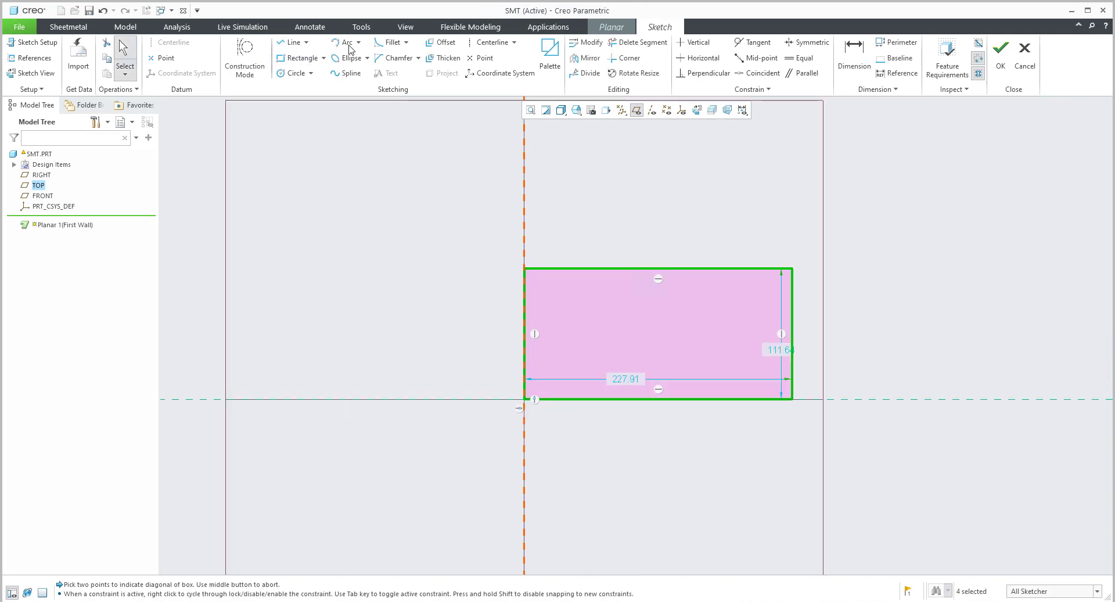
Step: Cut off the rectangle's top-right corner with a diagonal line and trim the leftovers
left_click(290, 42)
left_click(667, 242)
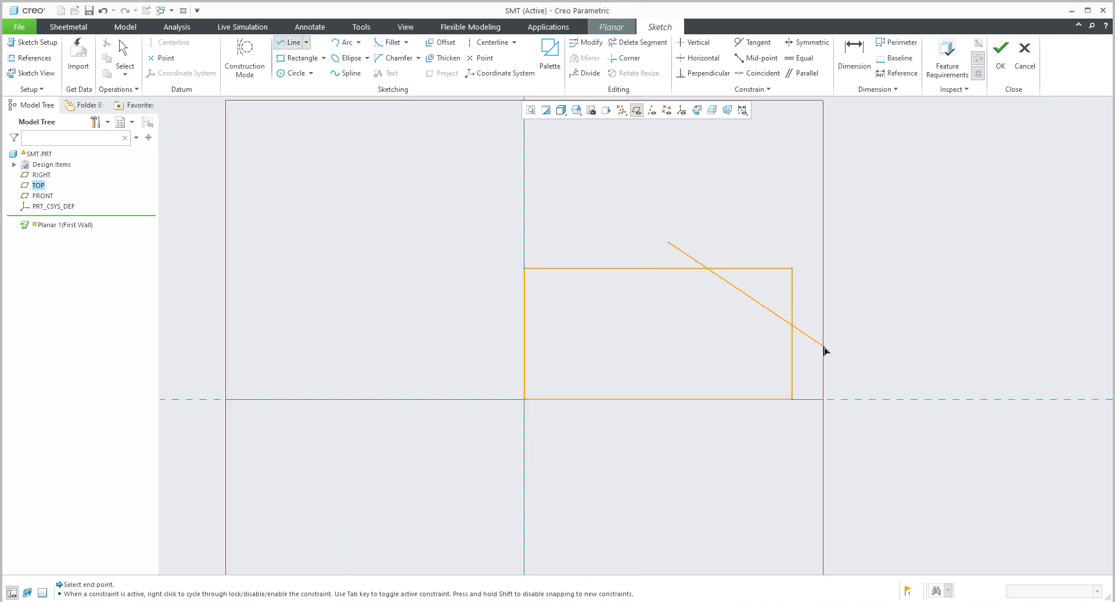
left_click(823, 347)
middle_click(734, 330)
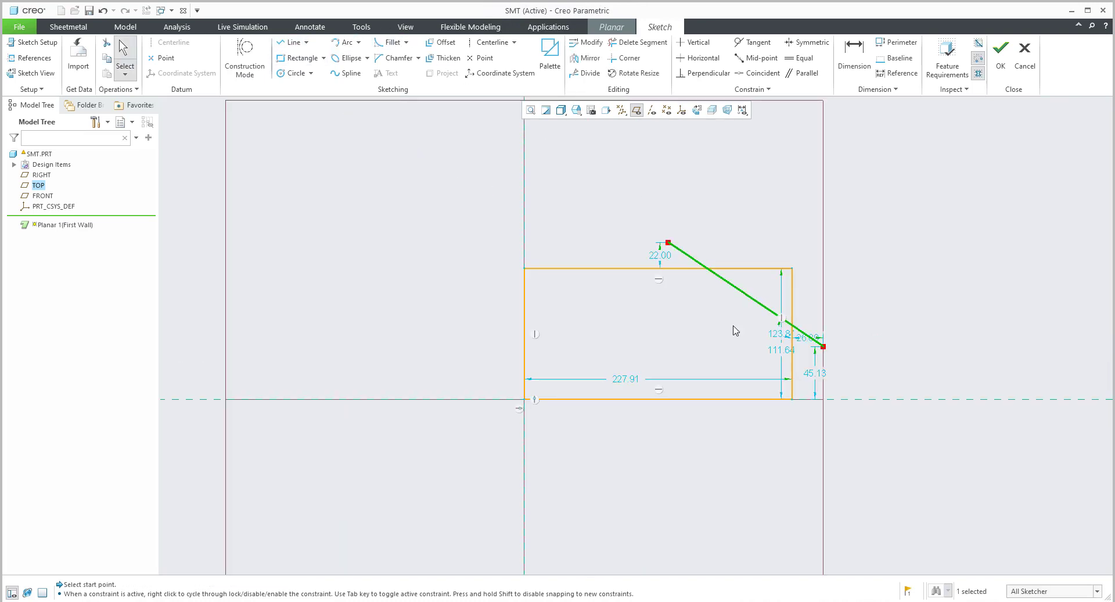
left_click(638, 42)
mouse_move(643, 242)
left_mouse_down()
mouse_move(700, 253)
mouse_move(816, 348)
left_mouse_up()
middle_click(857, 314)
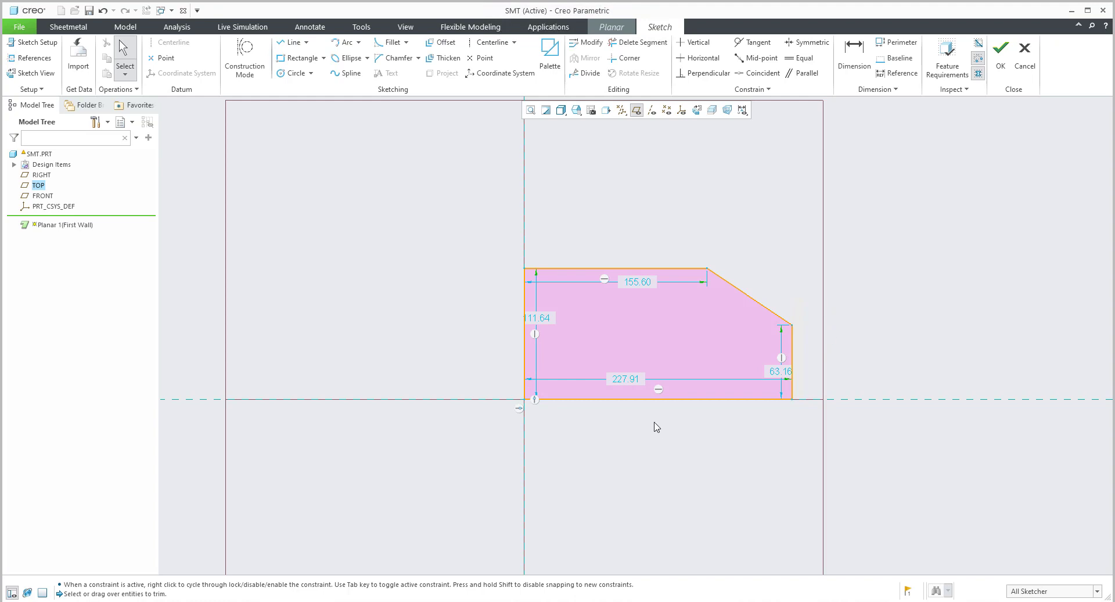
Step: Change the 227.91 width to 230, reposition the dimension, and finish the sketch
double_click(627, 380)
type("230")
key("Return")
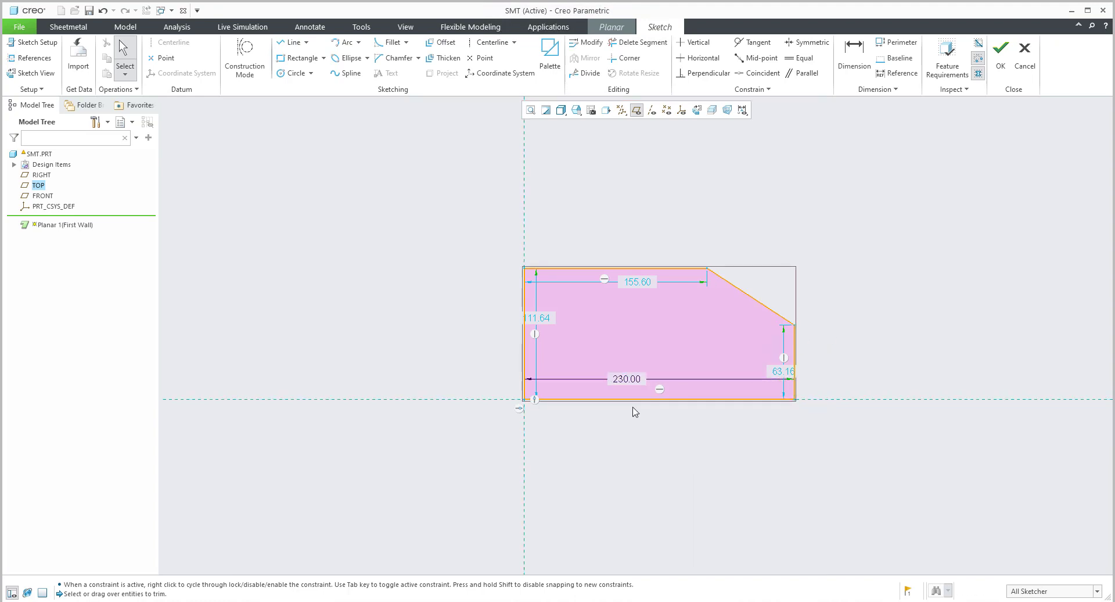
left_click_drag(619, 381, 642, 444)
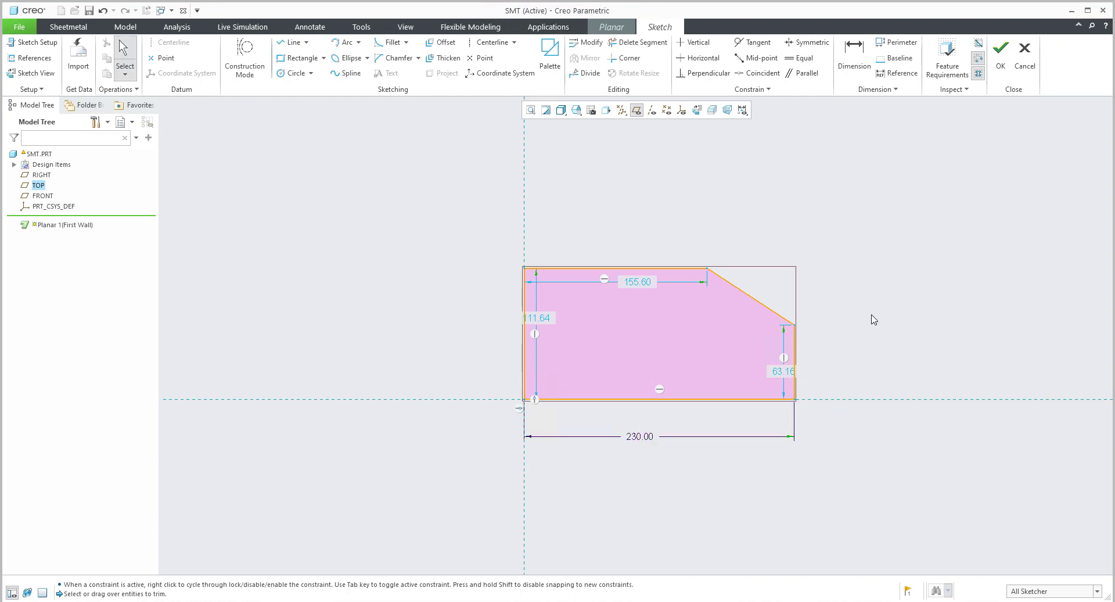
left_click(1001, 58)
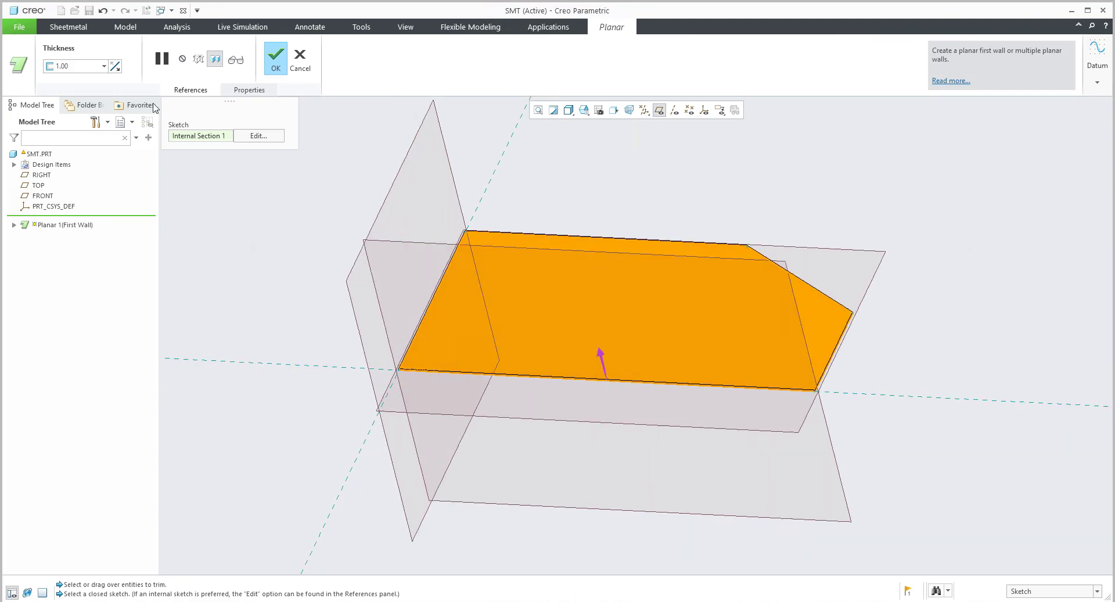
Step: Finish the planar wall at 2.00 thickness with the direction flipped
left_click(92, 71)
type("2")
key("Return")
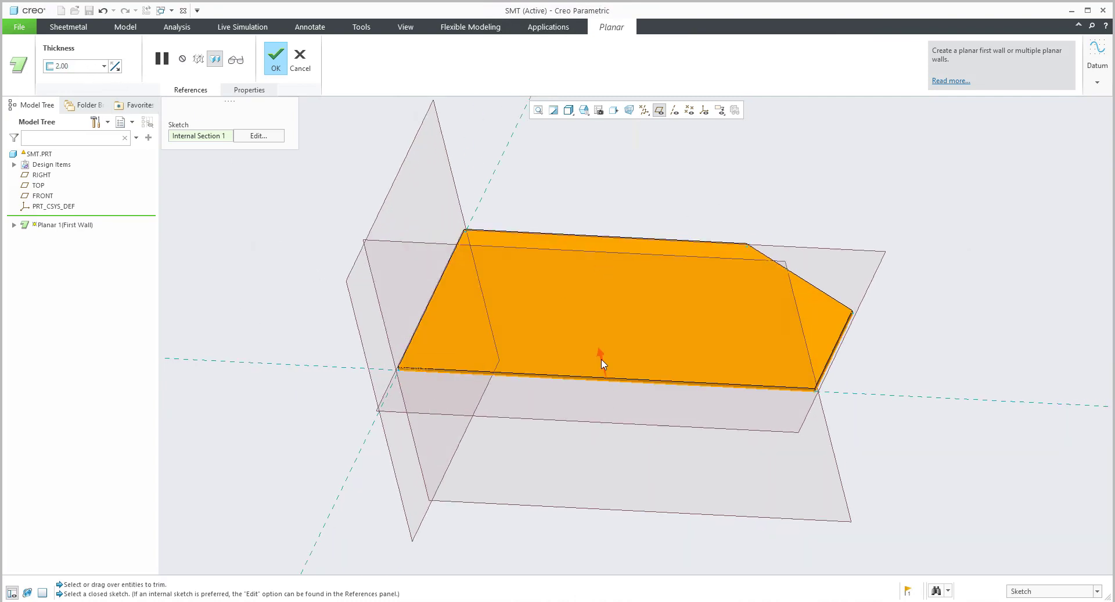
left_click(601, 357)
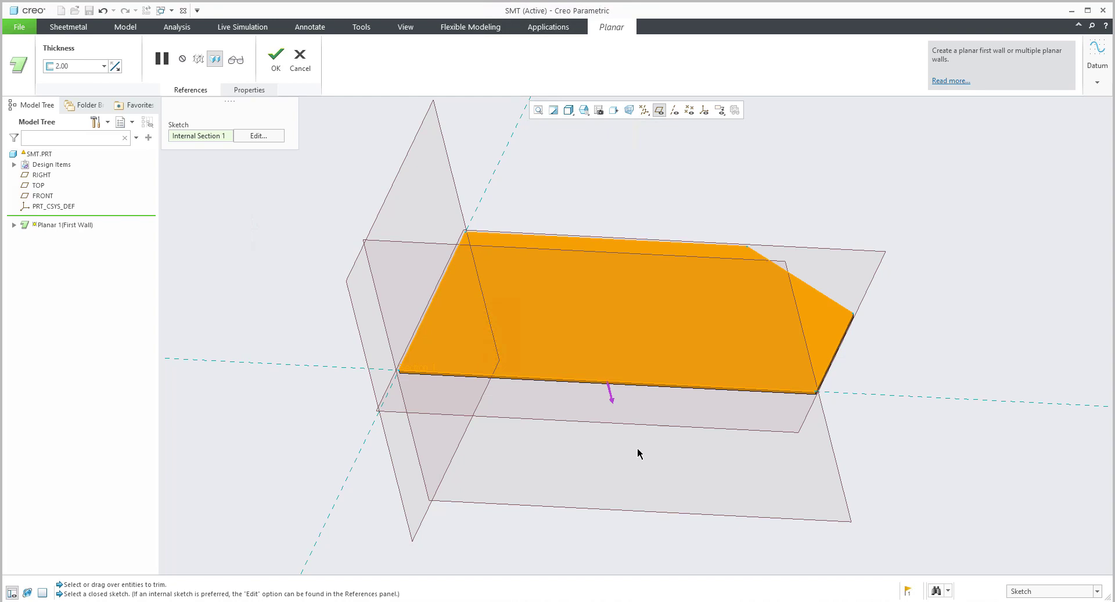
left_click(277, 71)
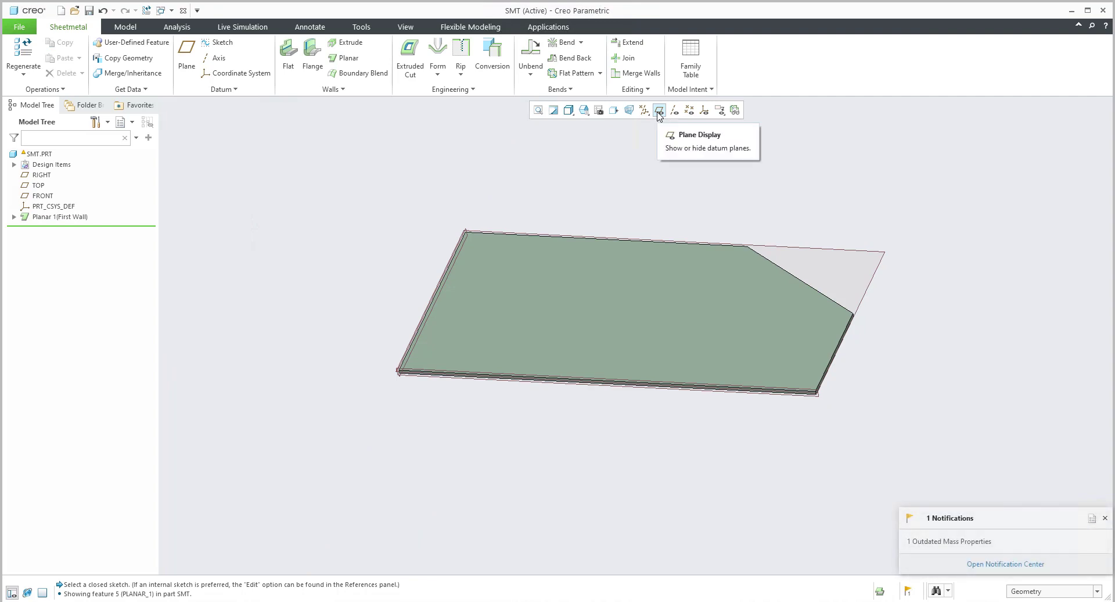
Step: Hide the datum planes and reposition the view of the plate
left_click(658, 112)
middle_click_drag(595, 210, 568, 219, "shift")
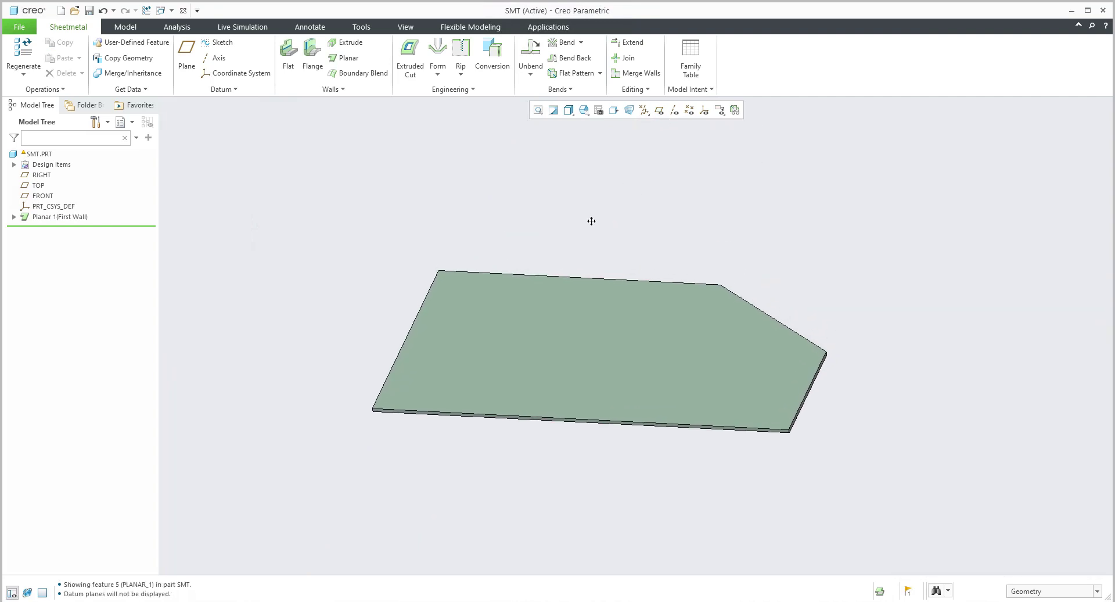
mouse_move(537, 262)
middle_mouse_down()
mouse_move(500, 236)
mouse_move(520, 273)
middle_mouse_up()
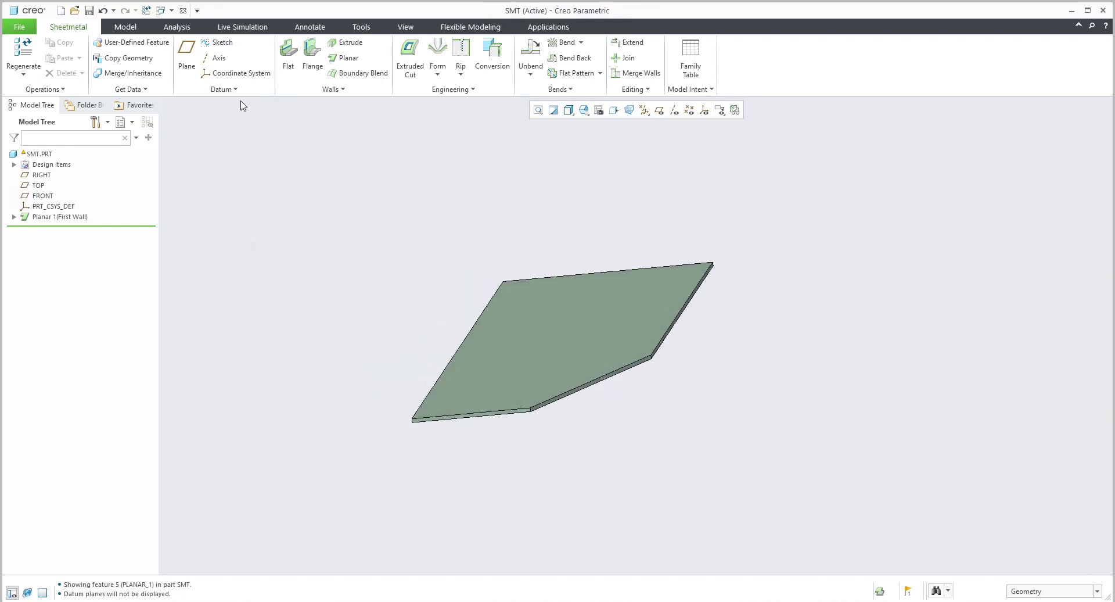
Step: Add 90° rectangular flat walls along the front, angled and right edges, about 21.90 high
left_click(285, 60)
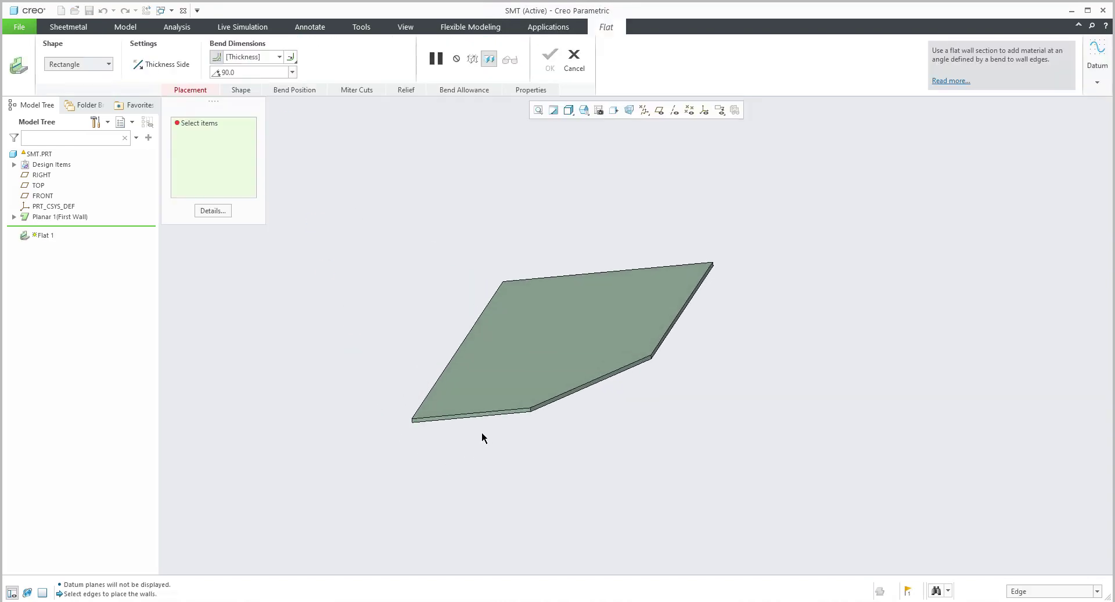
scroll(494, 430, "down", 3)
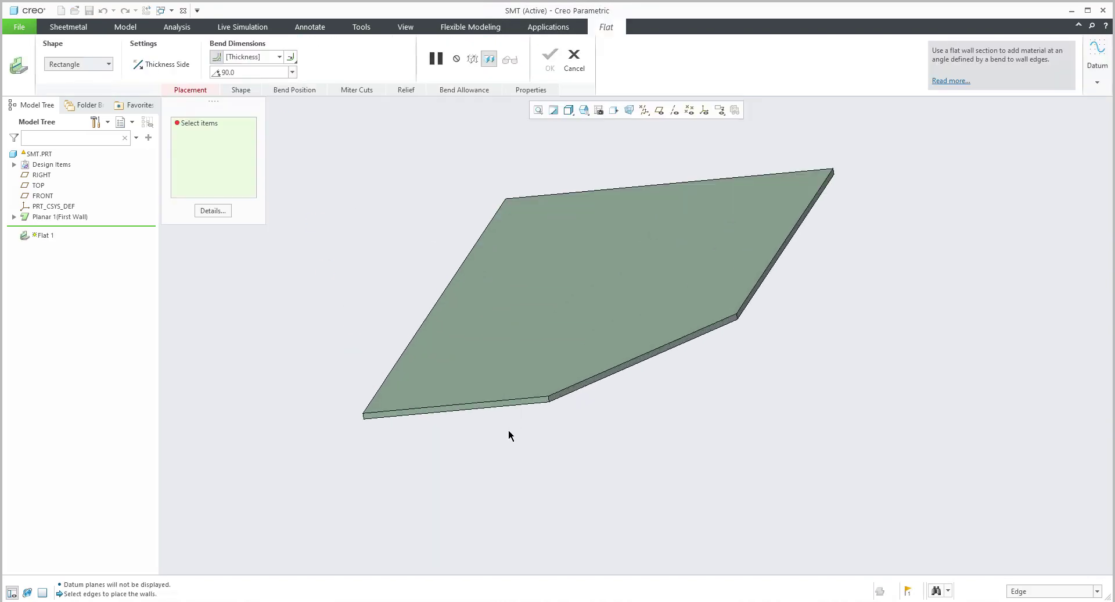
left_click(528, 402)
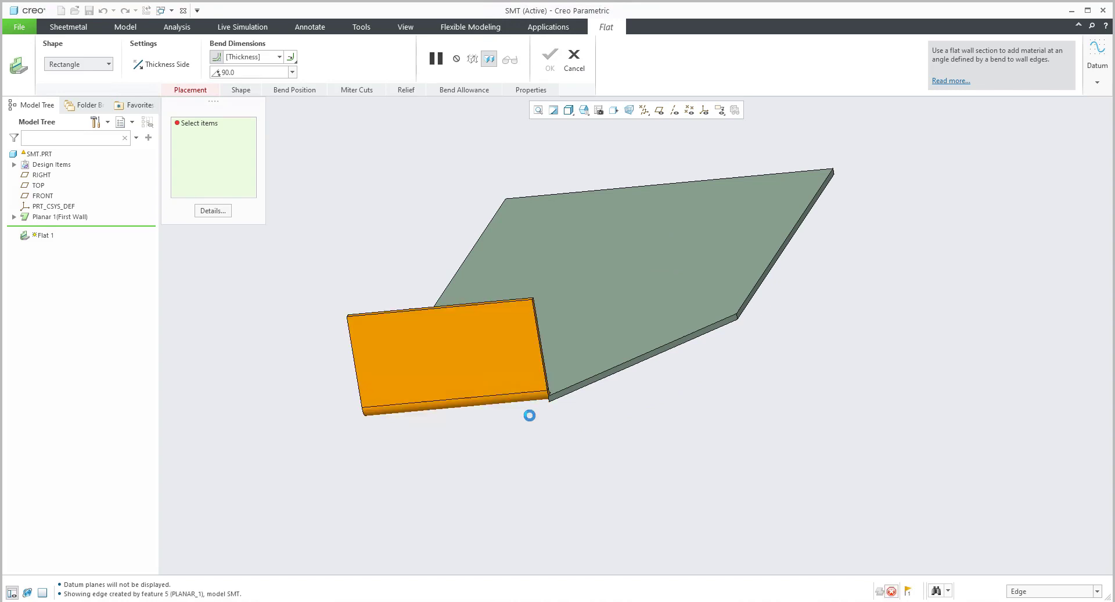
left_click(580, 386, "ctrl")
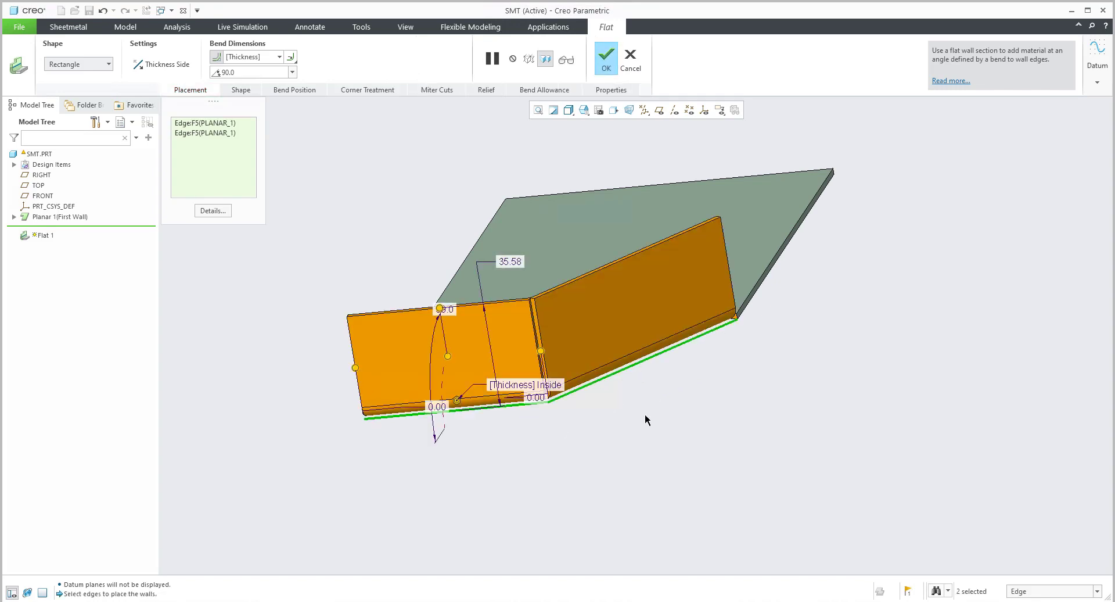
left_click(748, 303, "ctrl")
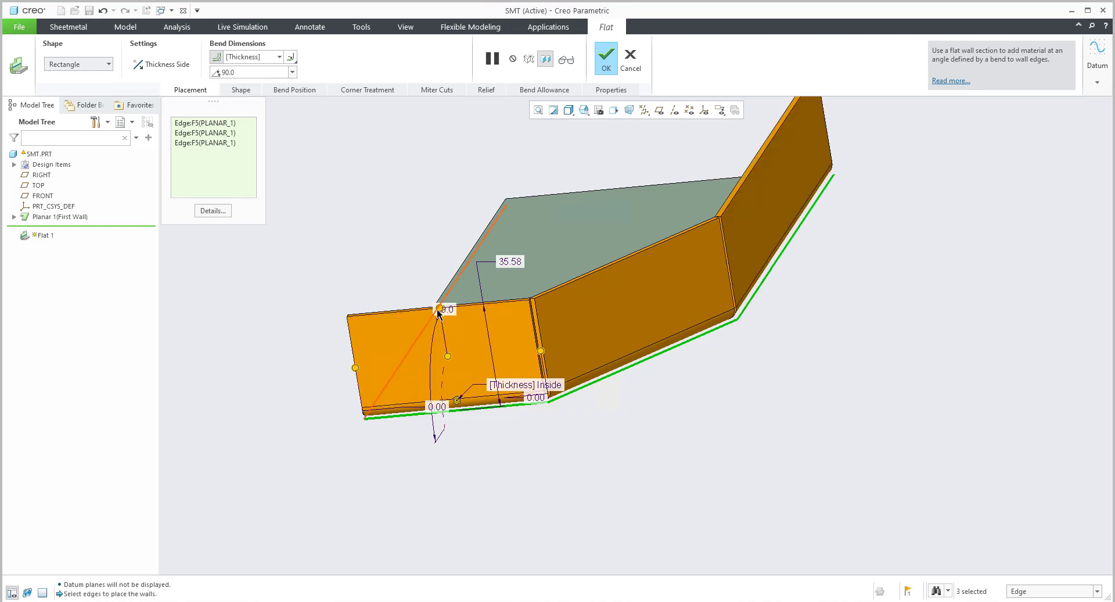
left_click_drag(440, 308, 453, 351)
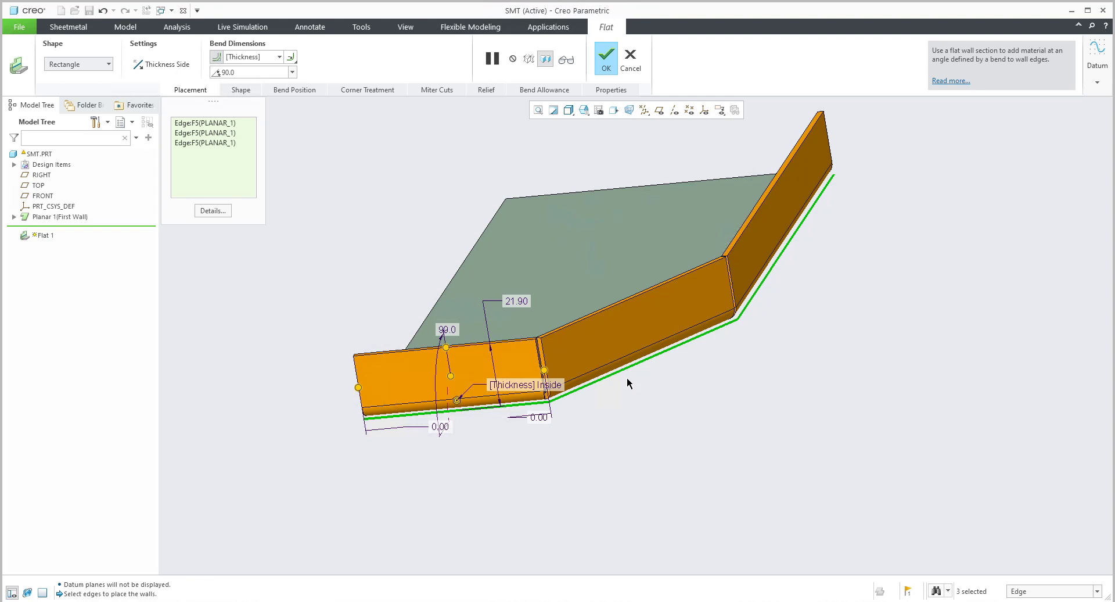
mouse_move(627, 379)
middle_mouse_down()
mouse_move(687, 358)
mouse_move(597, 323)
middle_mouse_up()
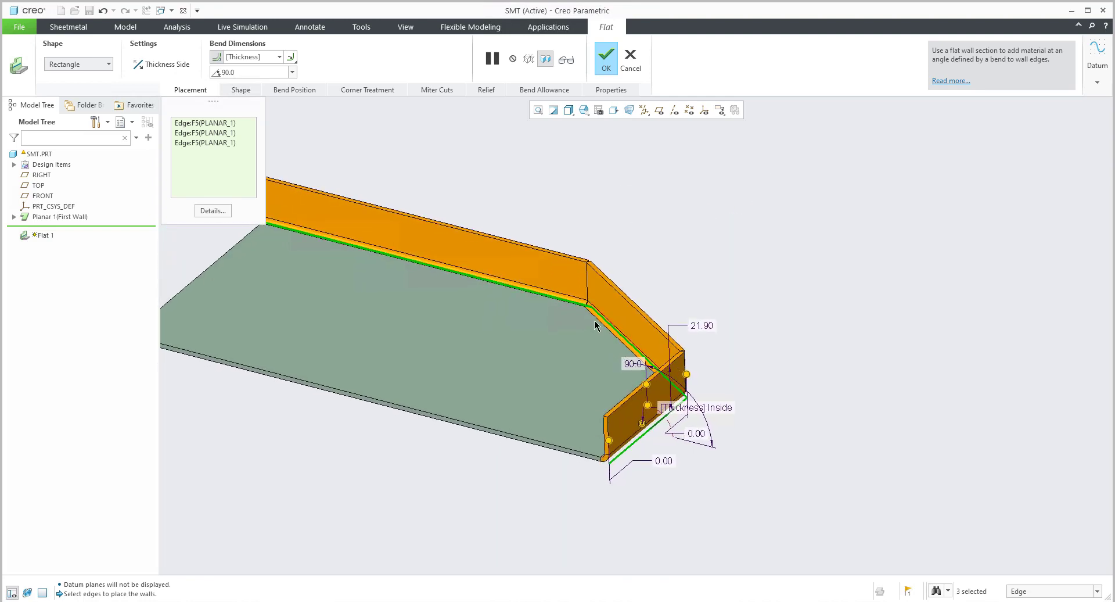
scroll(594, 323, "down", 2)
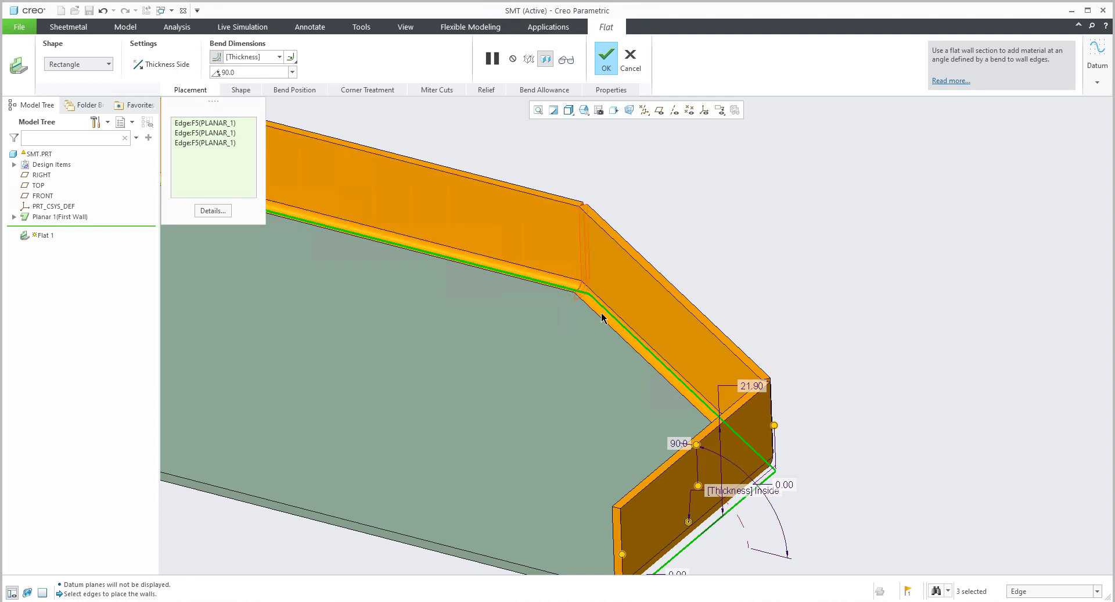
scroll(604, 323, "up", 3)
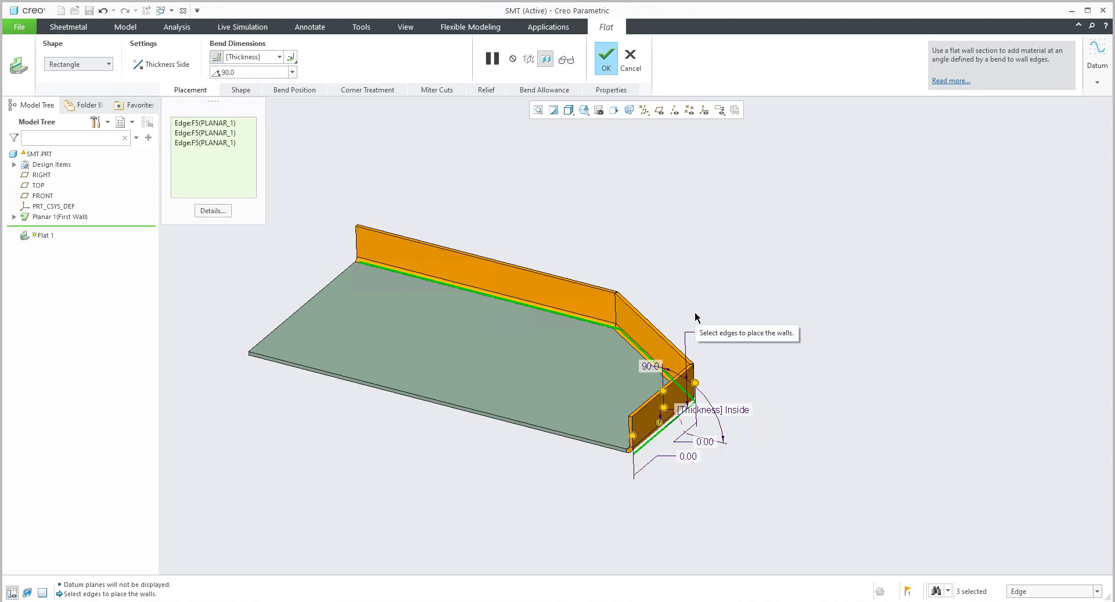
Step: Accept the Flat dashboard to create Flat 1
left_click(607, 61)
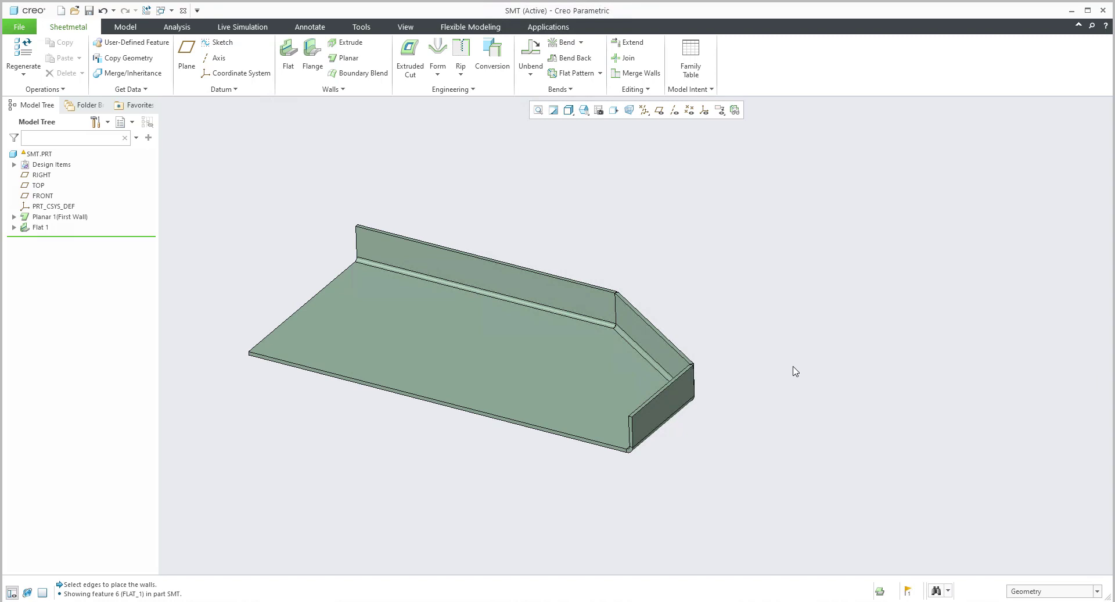
Step: Show the Flat Pattern Preview of the unfolded part beside the folded model
left_click(734, 111)
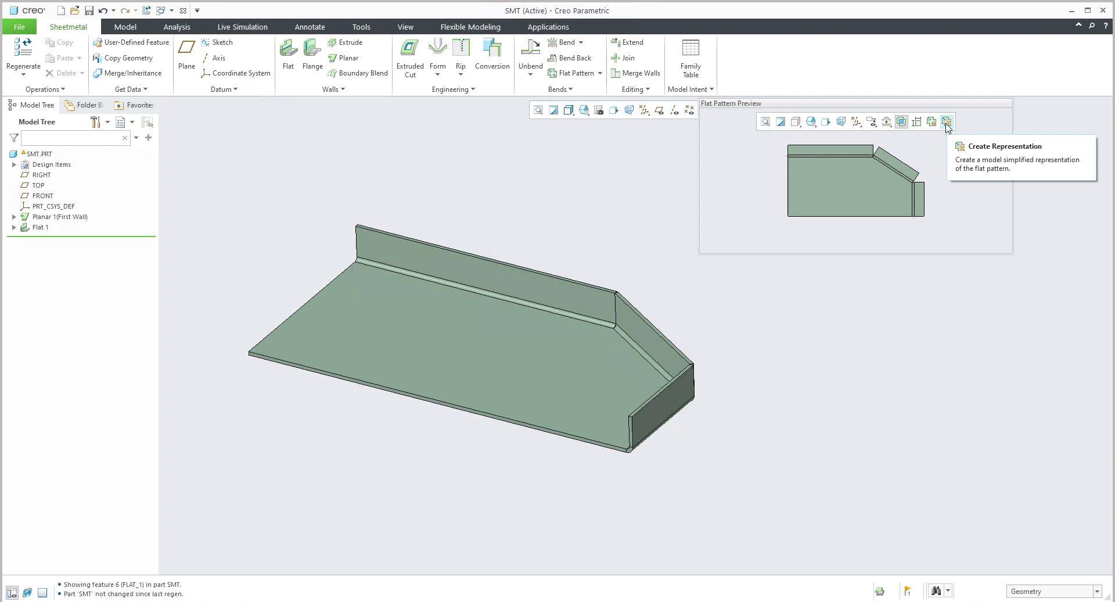
Step: Create the SMT_FLAT_REP representation and inspect the resulting Flat Pattern feature
left_click(946, 122)
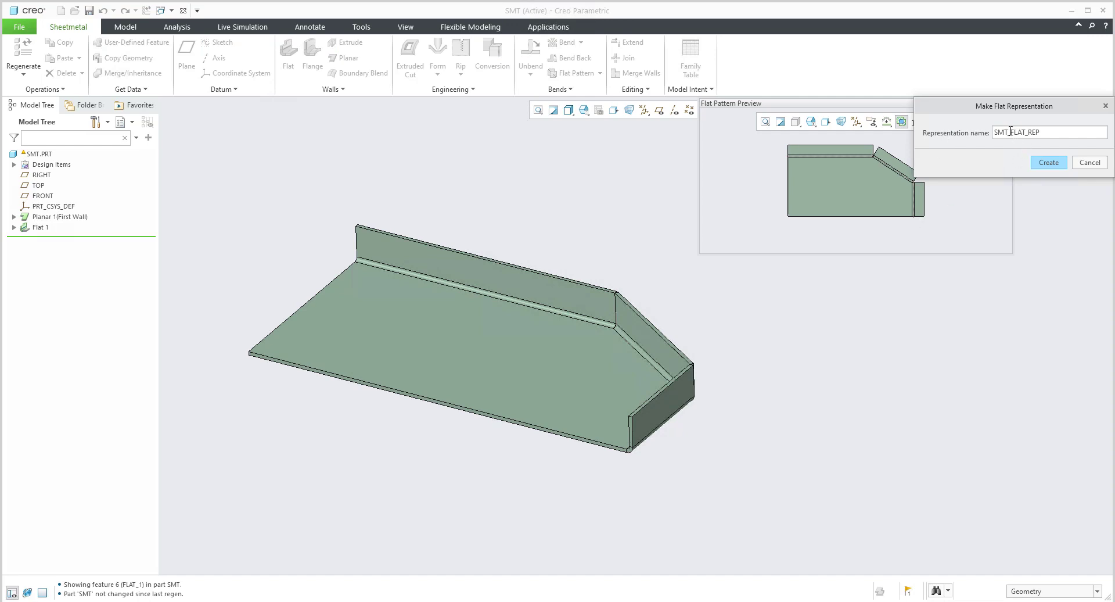
double_click(1010, 132)
left_click(1048, 164)
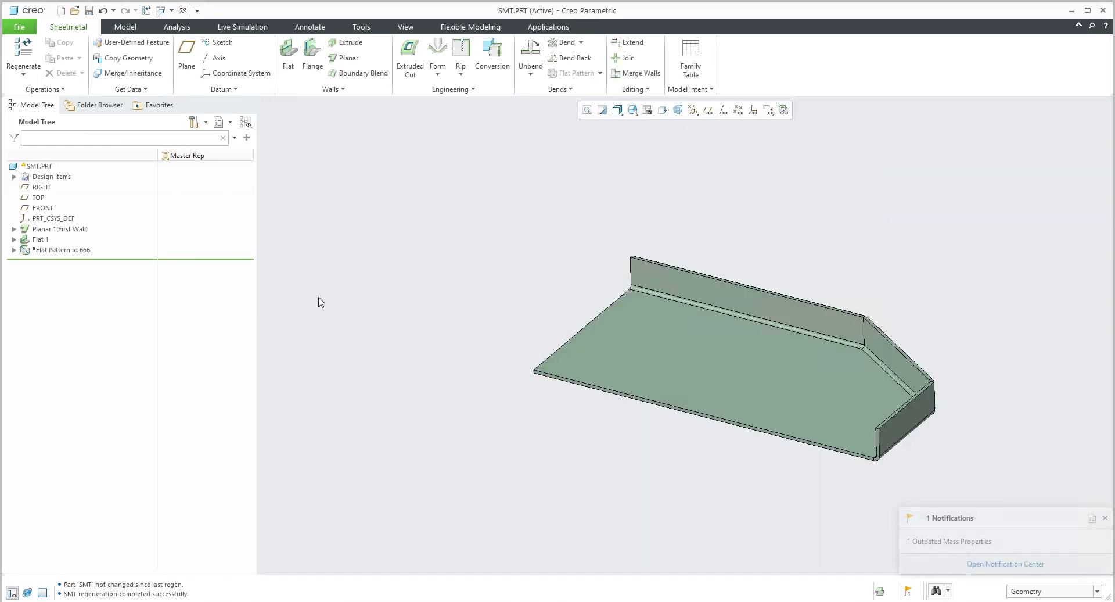
left_click(48, 252)
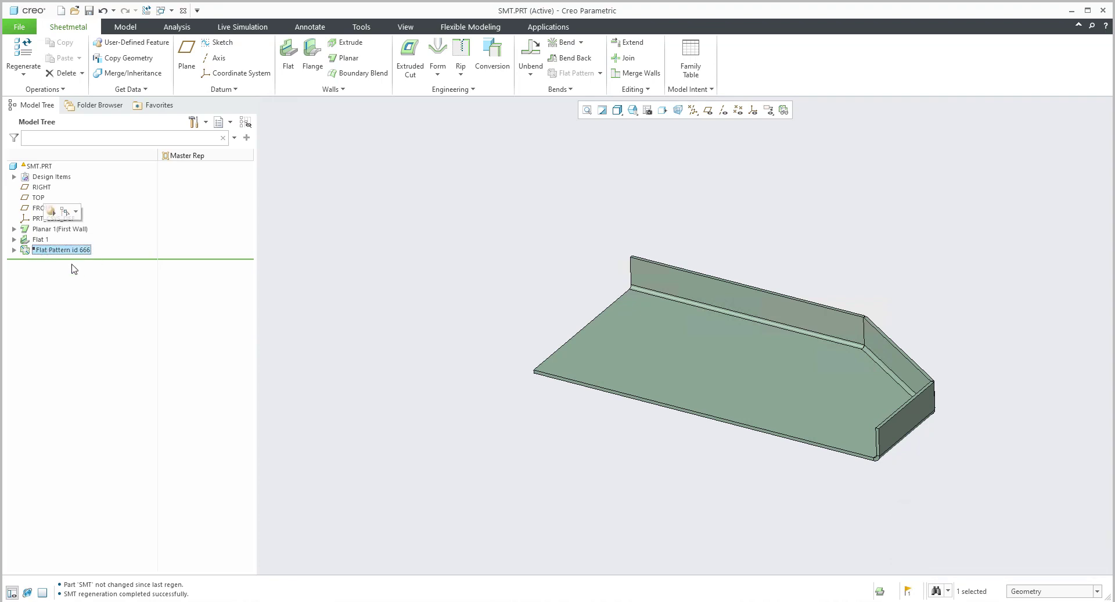
left_click(419, 216)
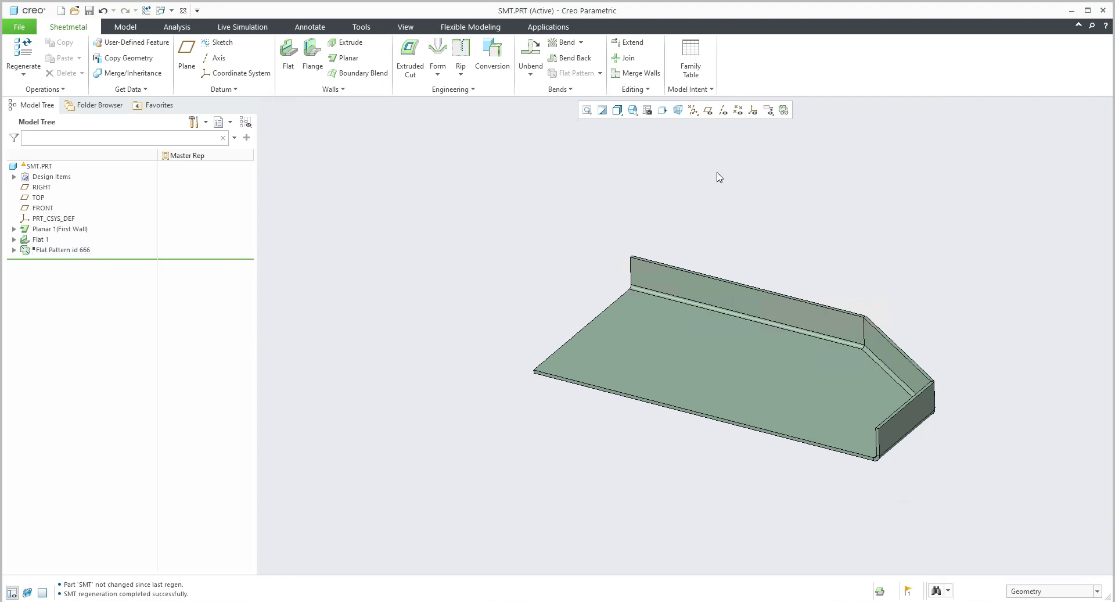
Step: In View Manager's Simp Rep list, preview Smt_Flat_Rep, then reactivate Master Rep
left_click(647, 111)
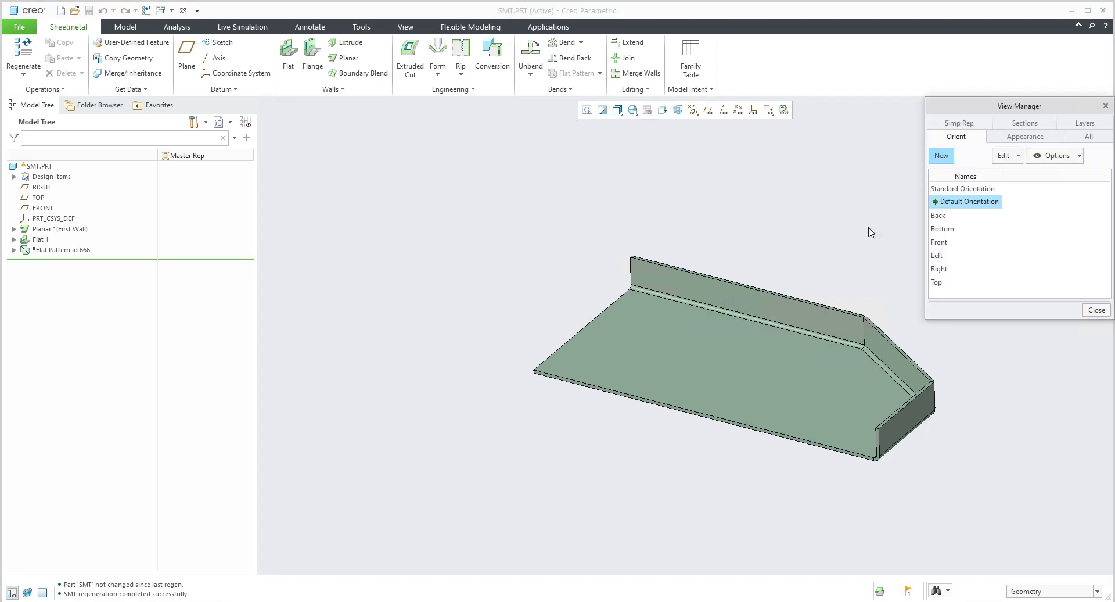
left_click(955, 124)
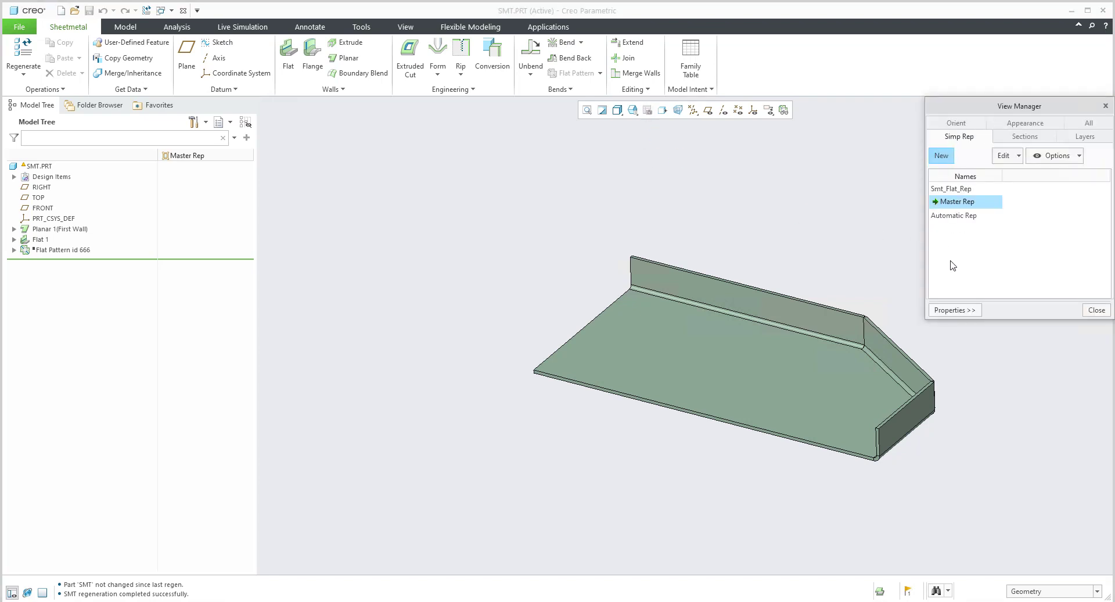
double_click(948, 189)
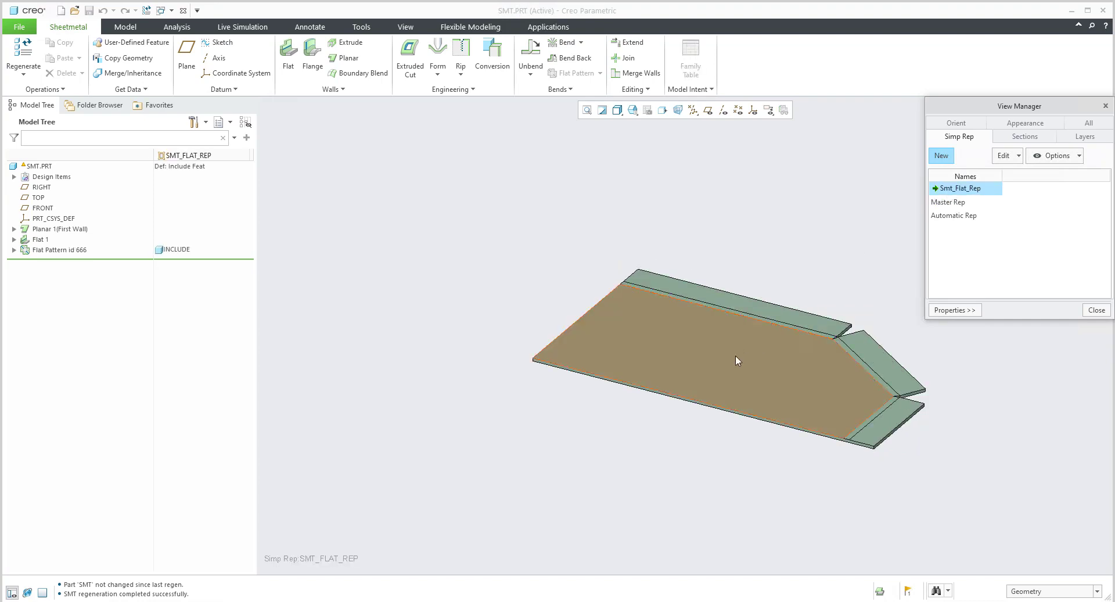
double_click(948, 202)
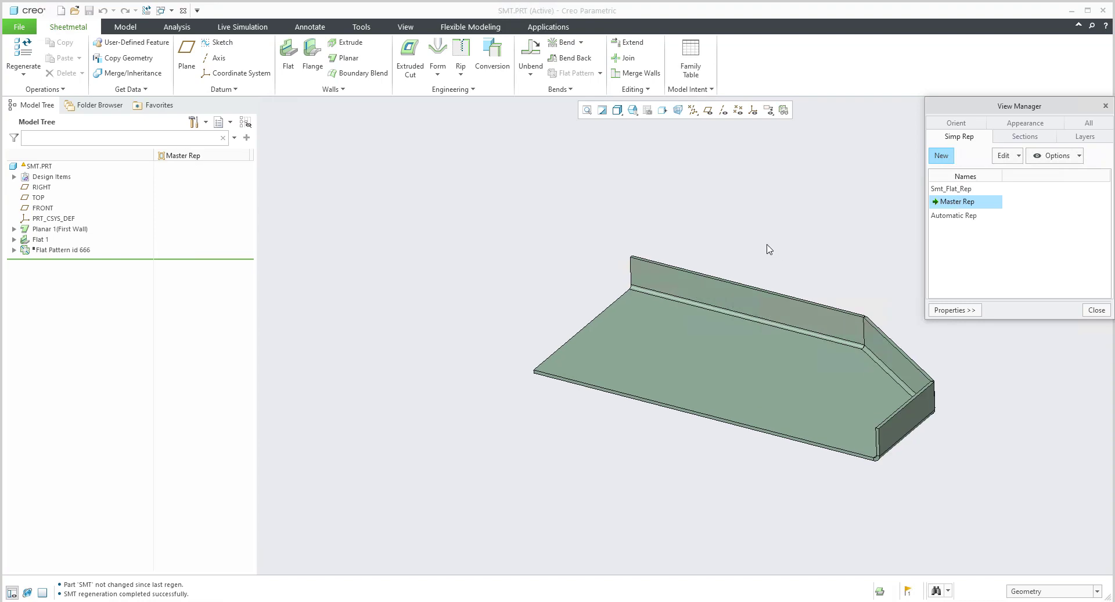
mouse_move(764, 253)
middle_mouse_down("shift")
mouse_move(696, 237)
mouse_move(697, 256)
middle_mouse_up("shift")
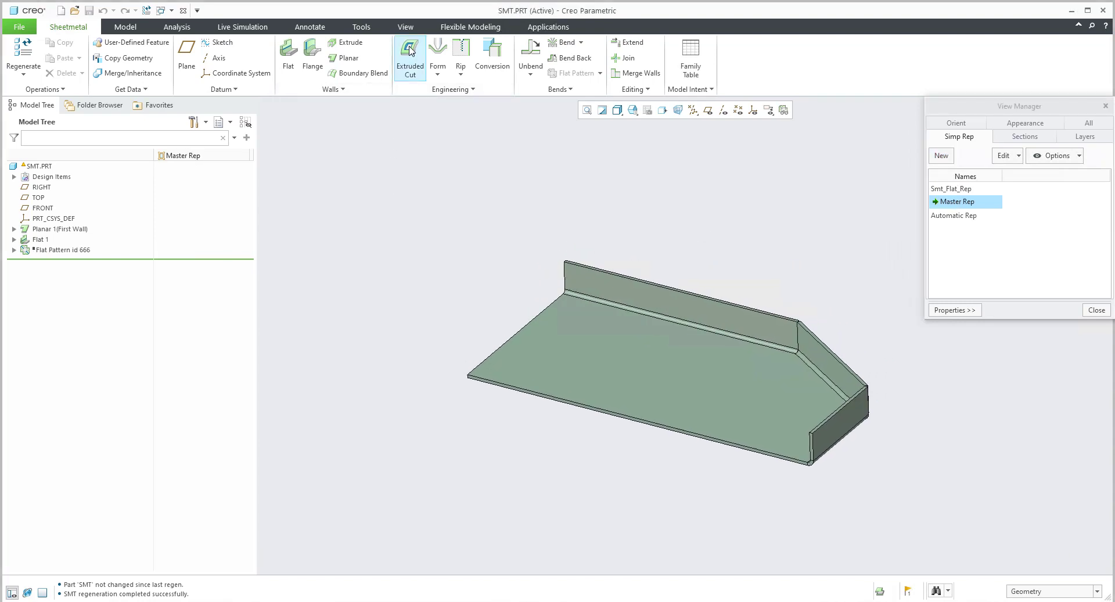
Step: Make Extruded Cut 1, a rectangular opening sketched on the base plate surface
left_click(1096, 310)
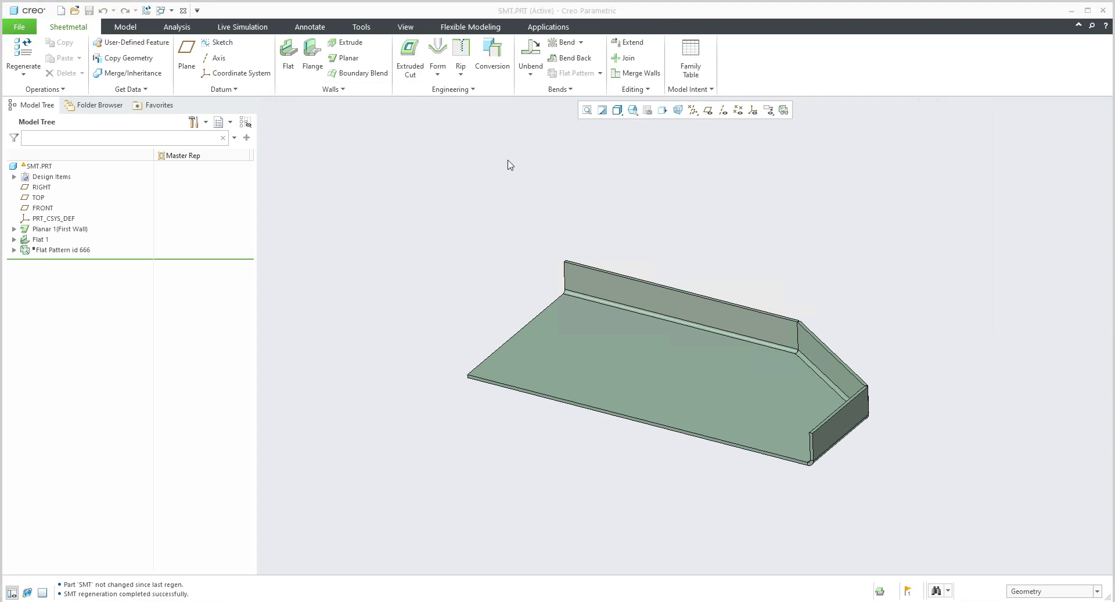
left_click(410, 55)
left_click(617, 324)
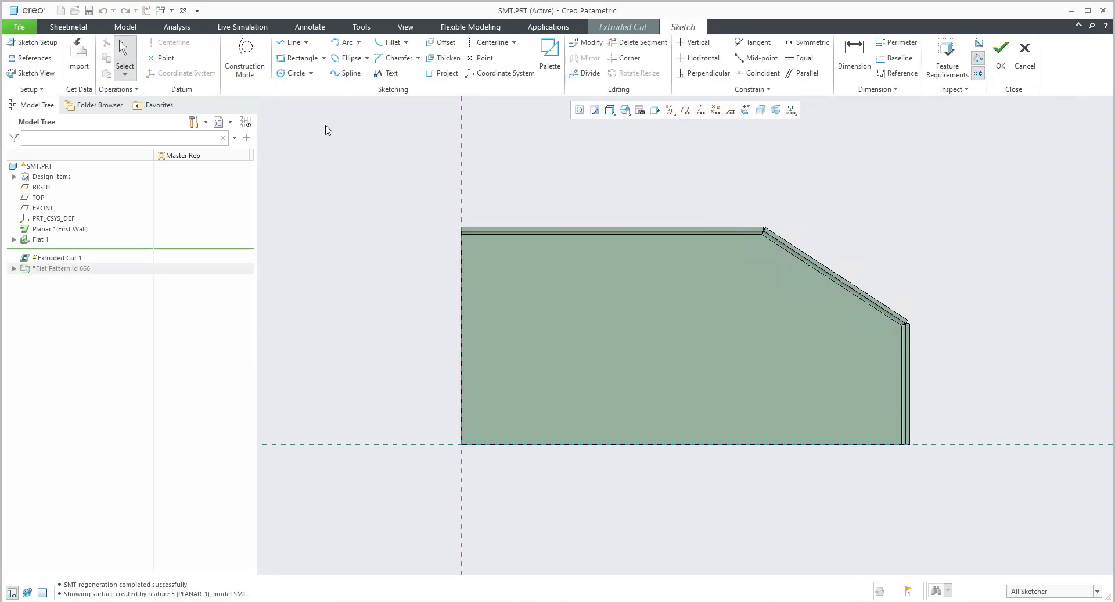
left_click(292, 58)
left_click(525, 283)
left_click(603, 328)
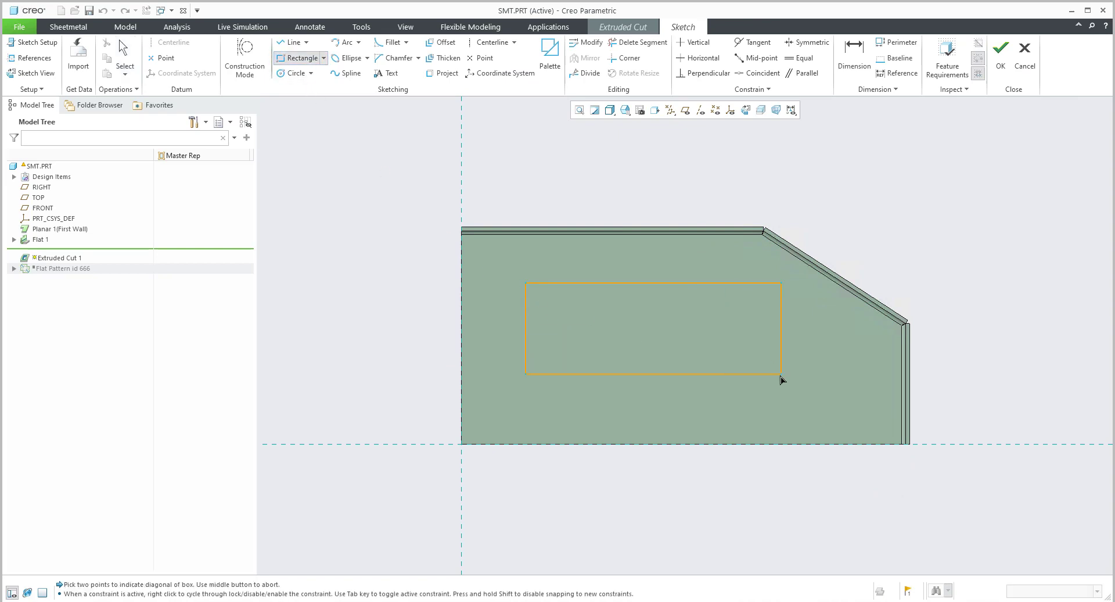
middle_click(962, 222)
left_click(1000, 51)
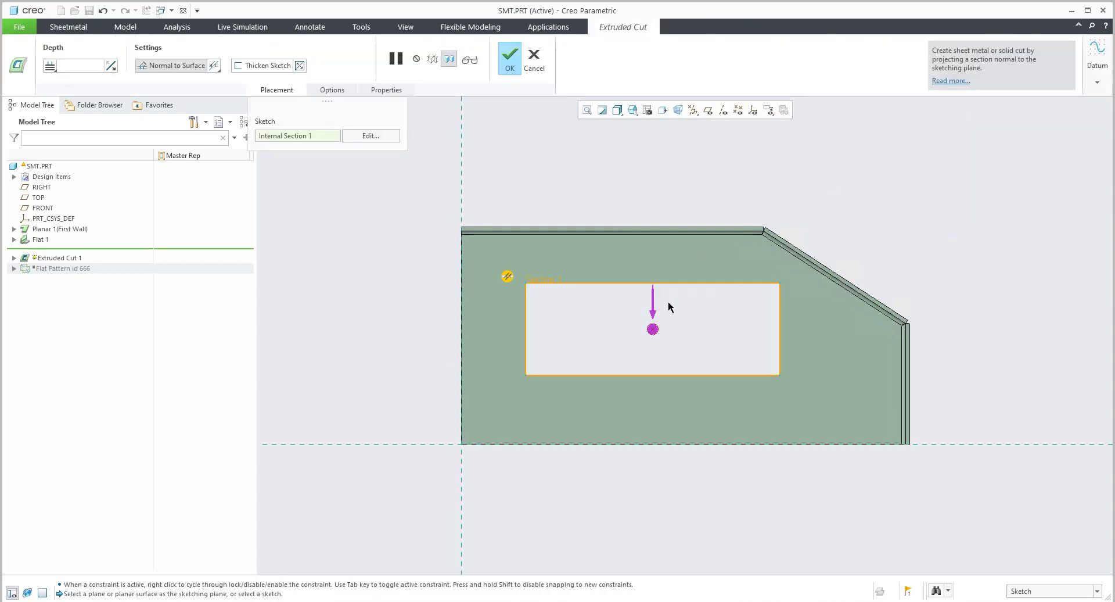
middle_click(667, 263)
left_click(491, 225)
left_click(648, 109)
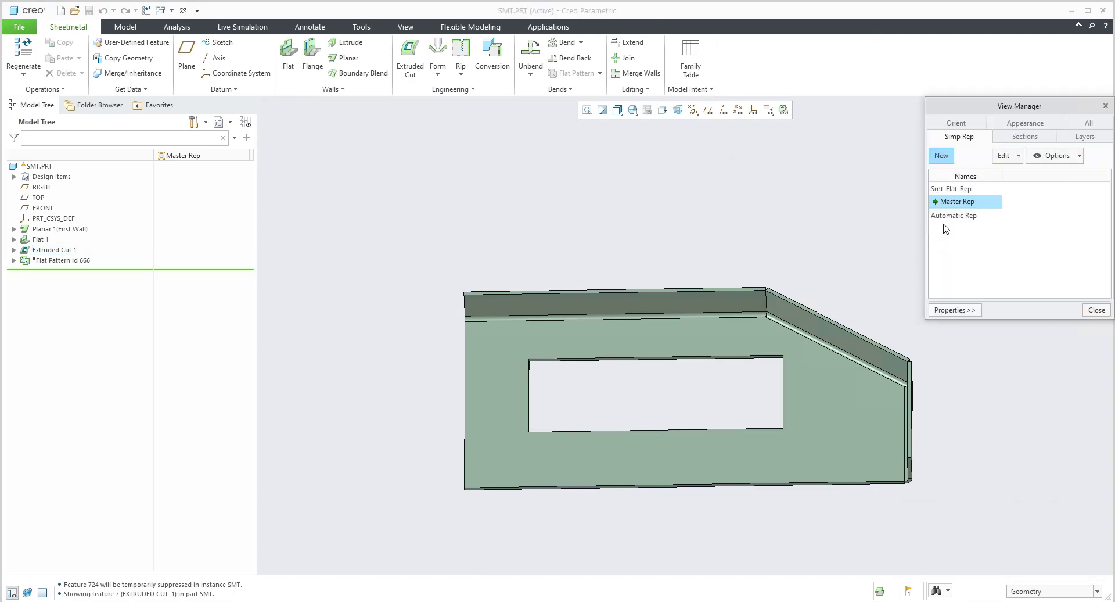
double_click(955, 188)
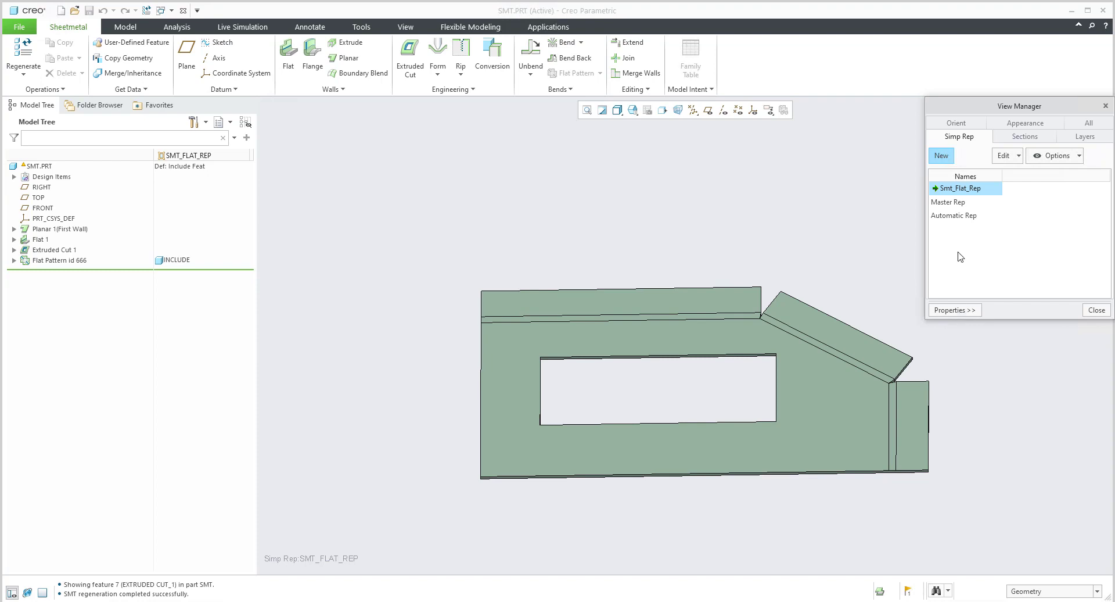
left_click(952, 310)
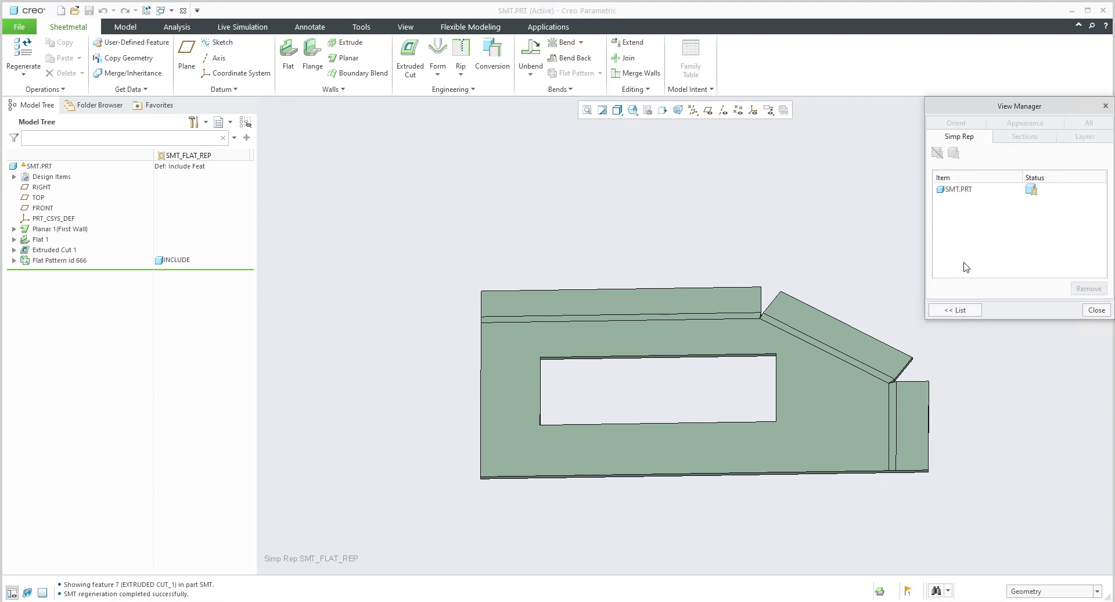
left_click(44, 252)
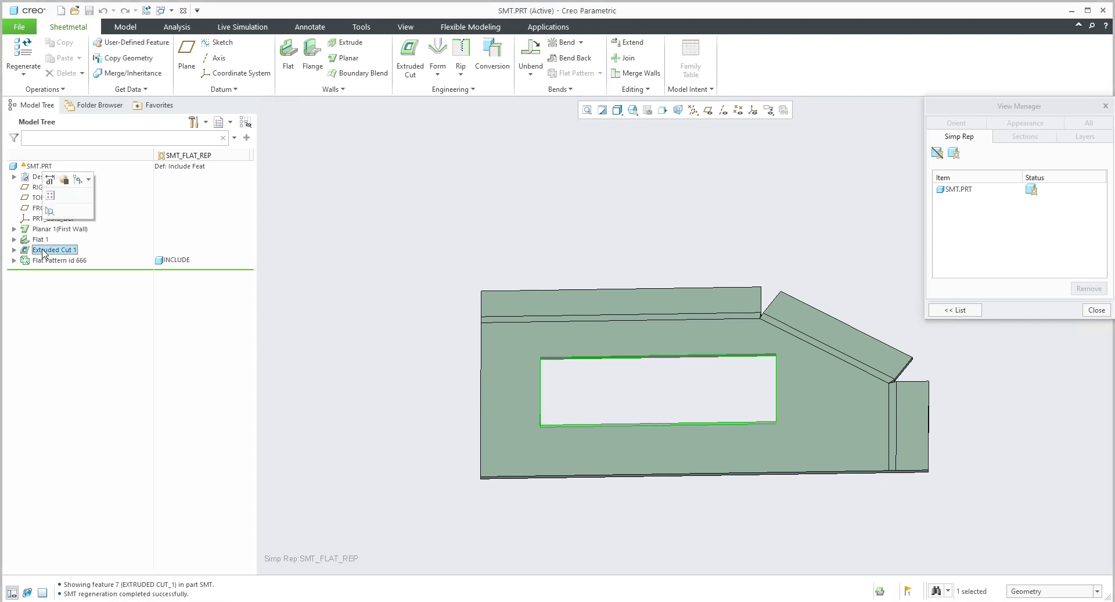
left_click(936, 153)
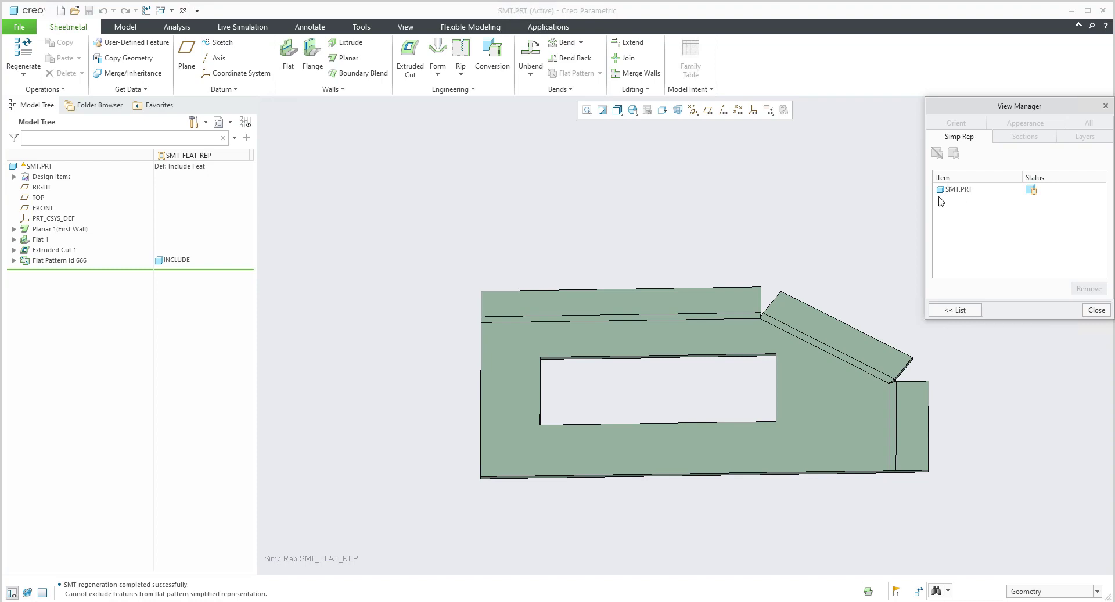
left_click(962, 312)
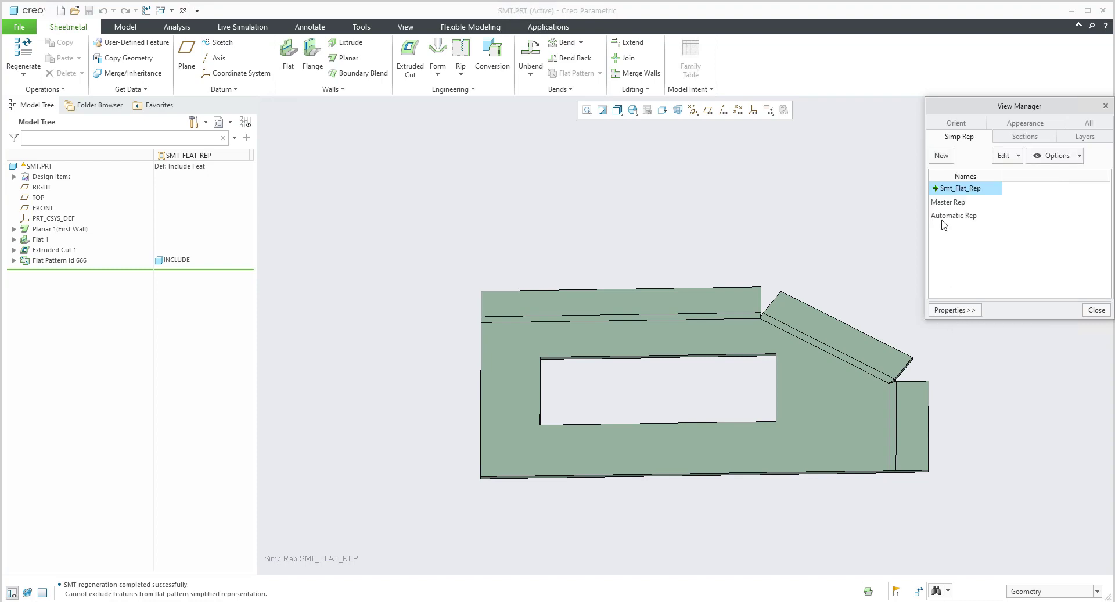
Step: Reactivate Master Rep, orbit to an isometric view, and close View Manager
double_click(949, 203)
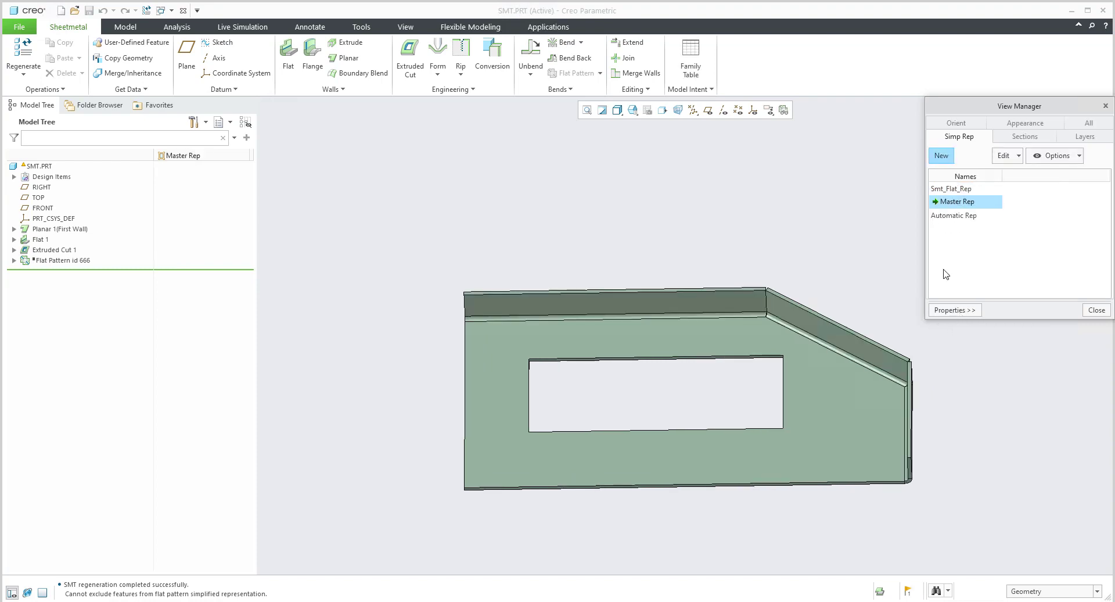
mouse_move(682, 302)
middle_mouse_down()
mouse_move(657, 261)
mouse_move(629, 281)
mouse_move(647, 281)
middle_mouse_up()
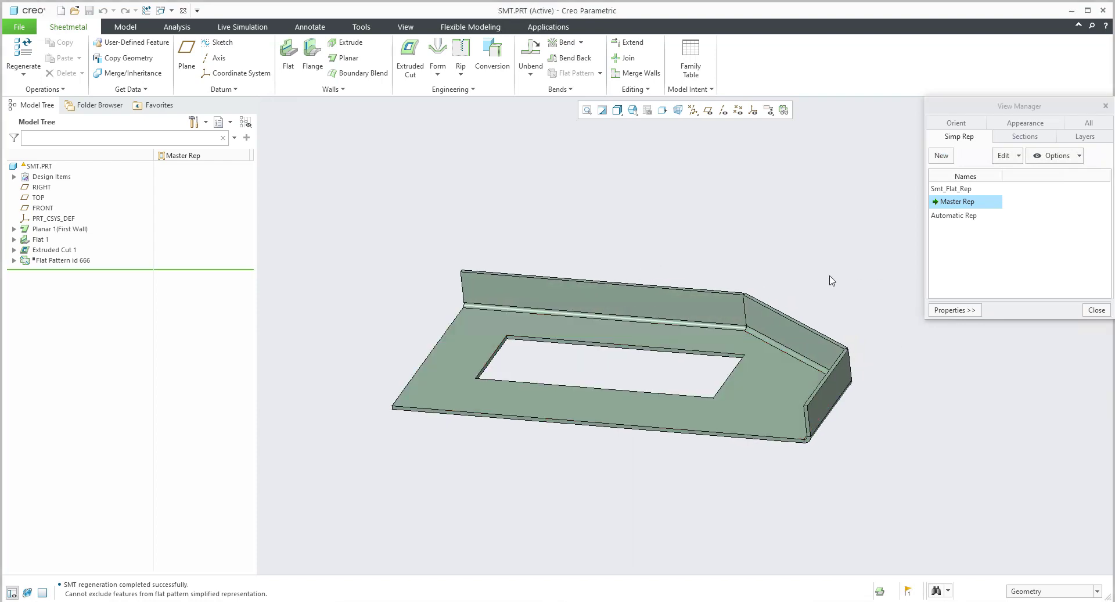
left_click(1084, 311)
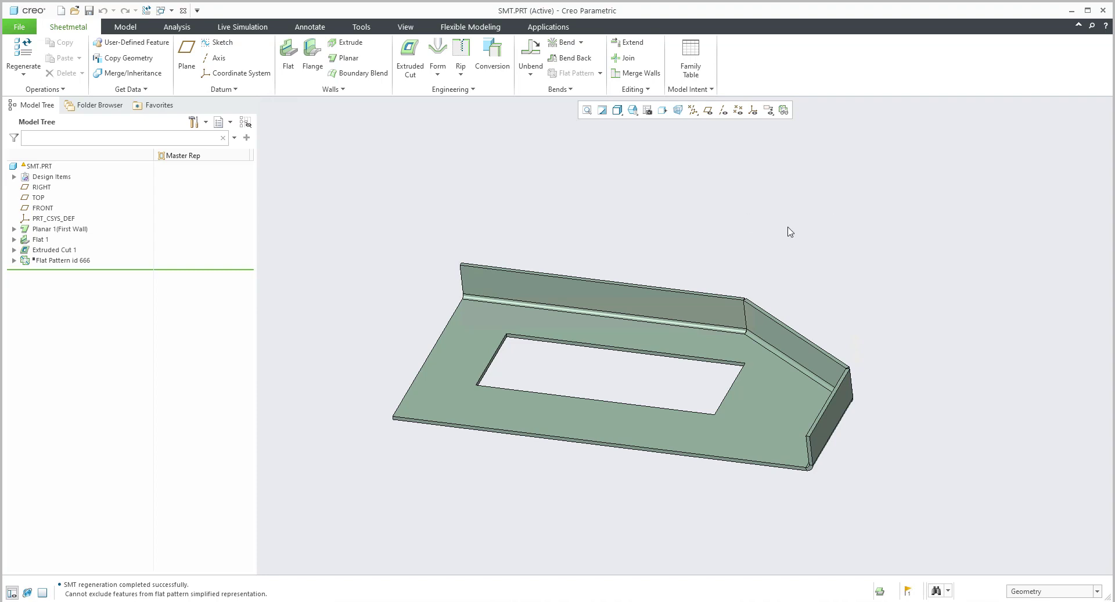
Step: Start a new drawing of the SMT part on an empty A3 sheet
key("ctrl+n")
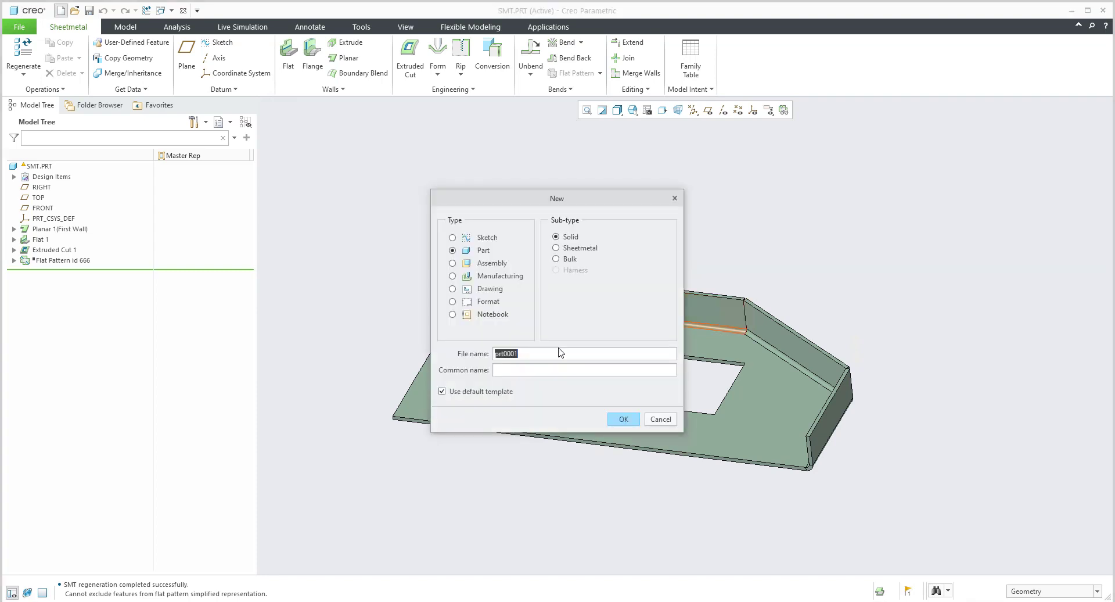
left_click(485, 288)
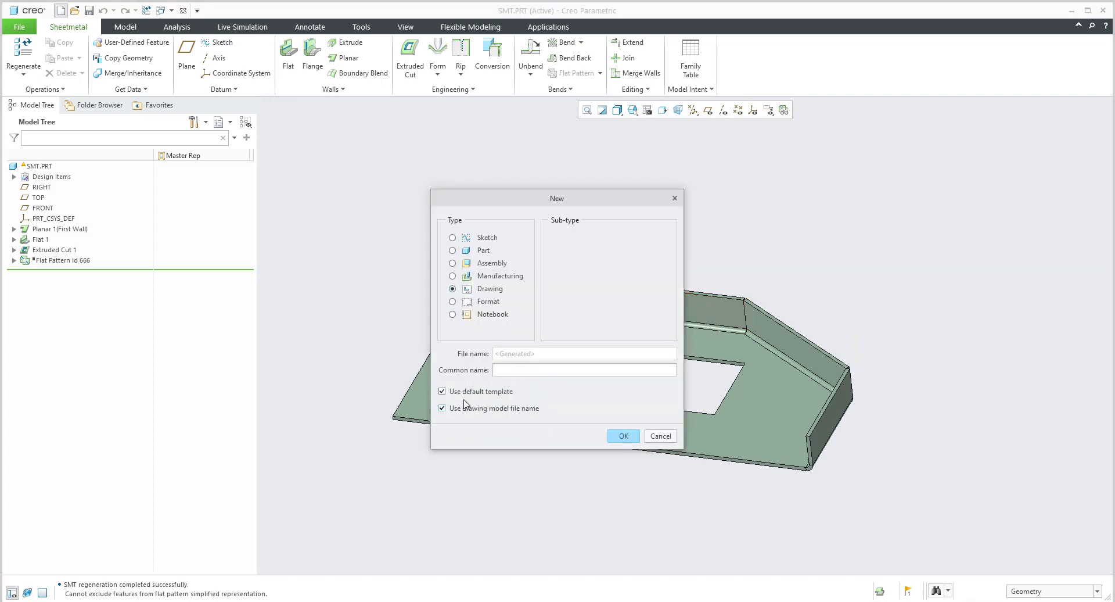
left_click(626, 437)
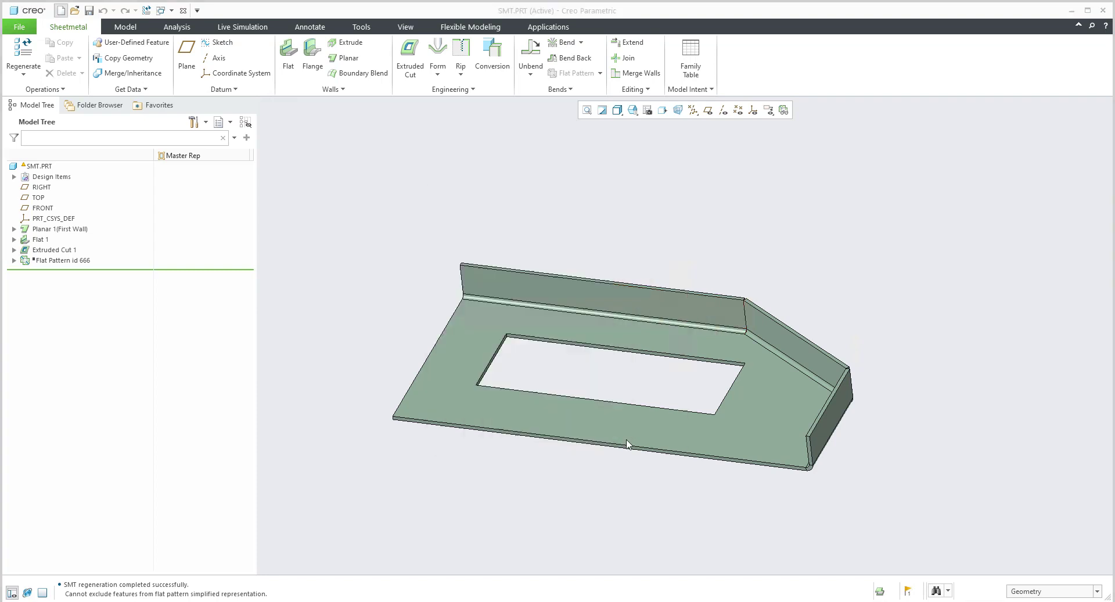
left_click(510, 277)
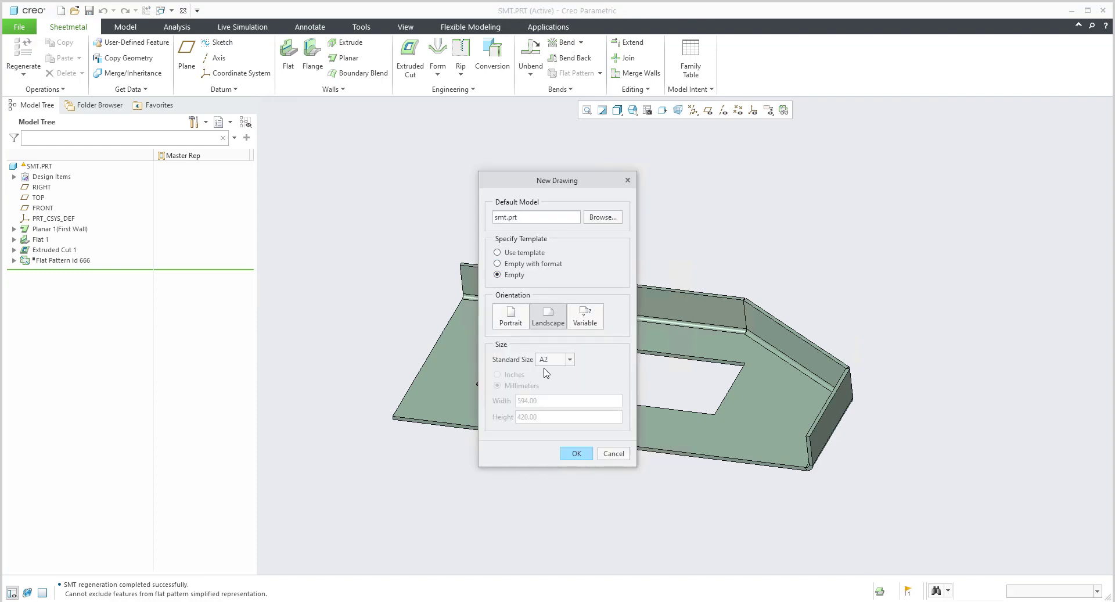
left_click(554, 359)
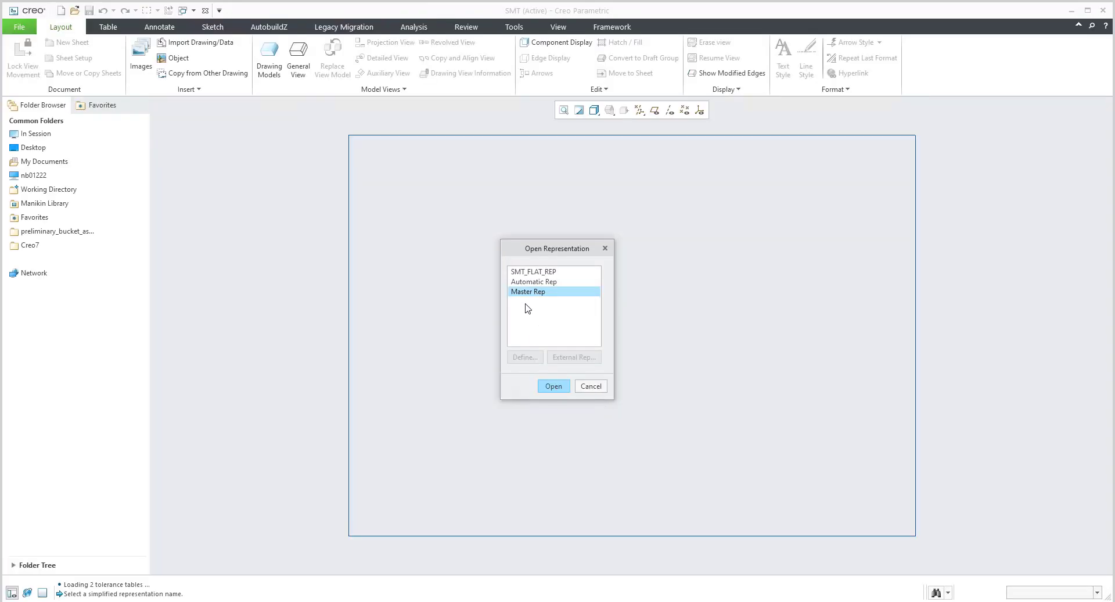
Step: Load the part's Master Rep and place a general view near the sheet's top
left_click(553, 386)
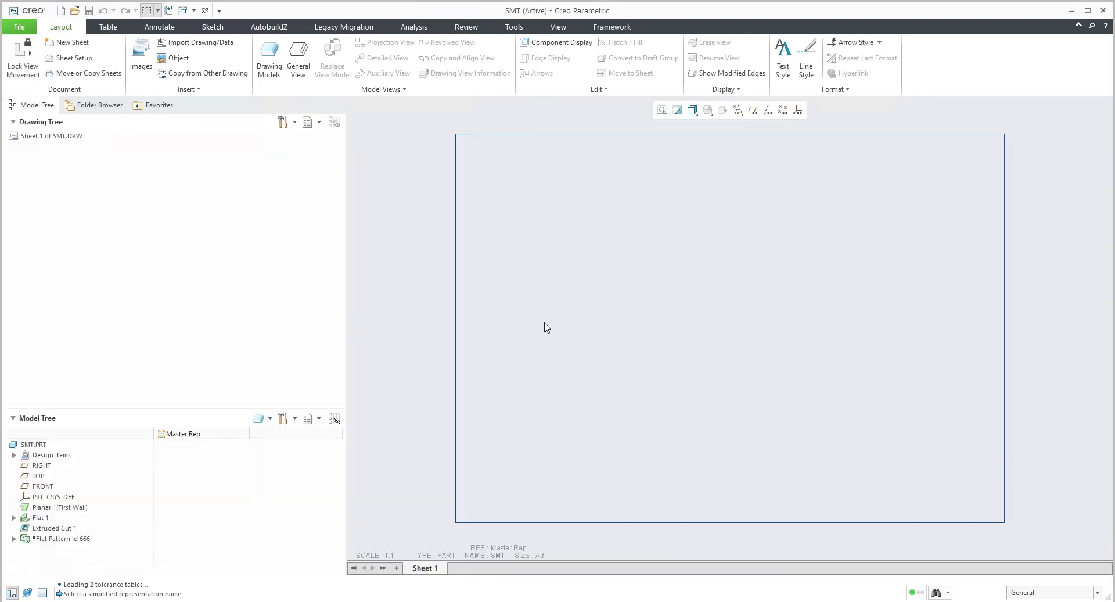
left_click(298, 58)
left_click(558, 385)
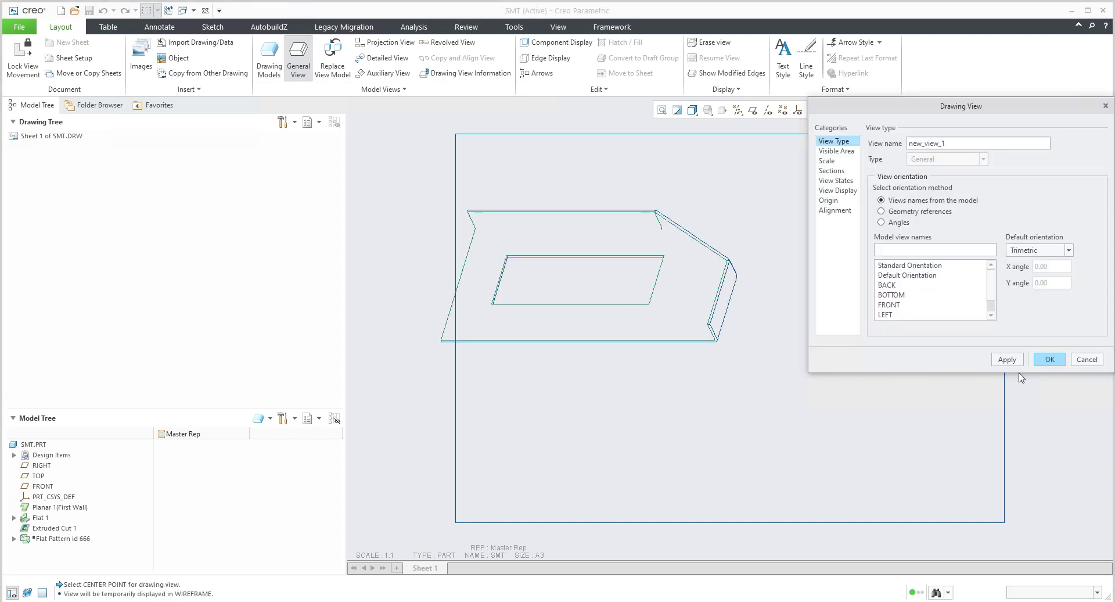
left_click(1050, 359)
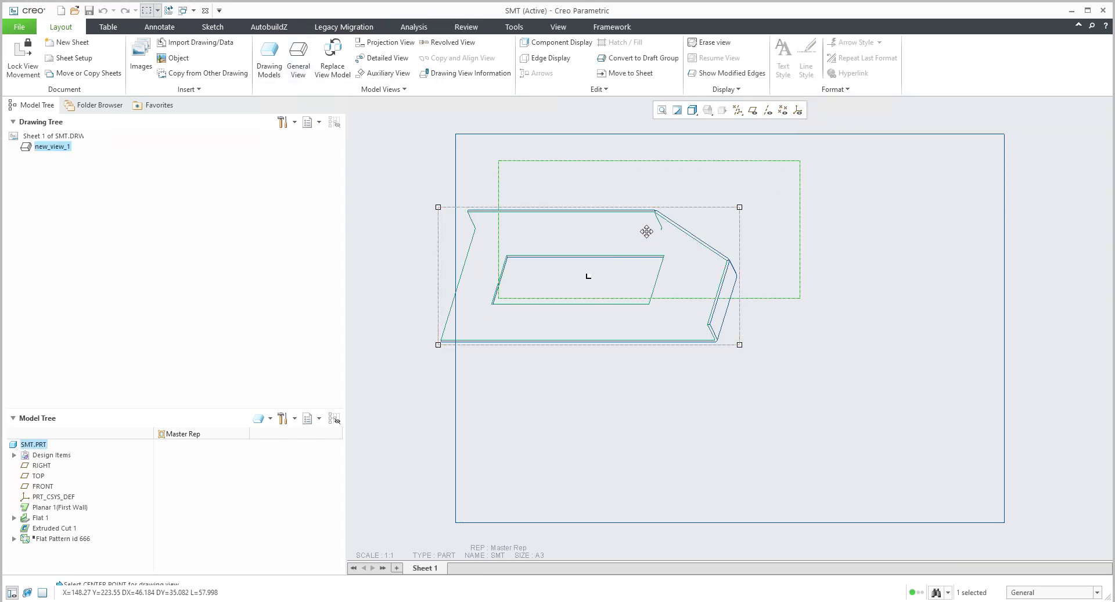
left_click_drag(644, 228, 702, 184)
left_click(719, 354)
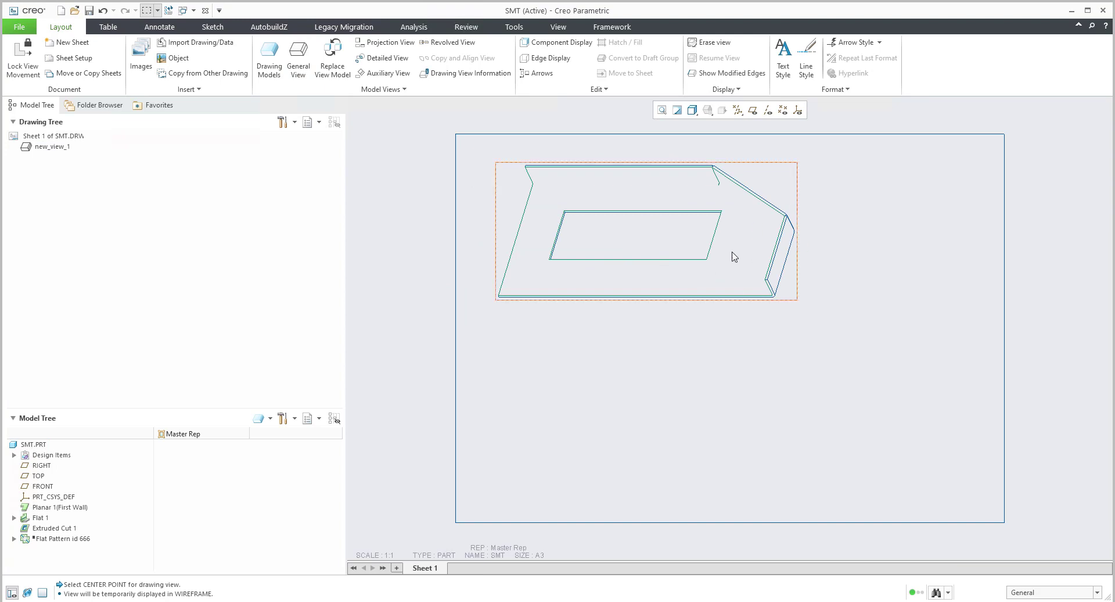
Step: Set the first view's display style to Shading With Edges
double_click(786, 185)
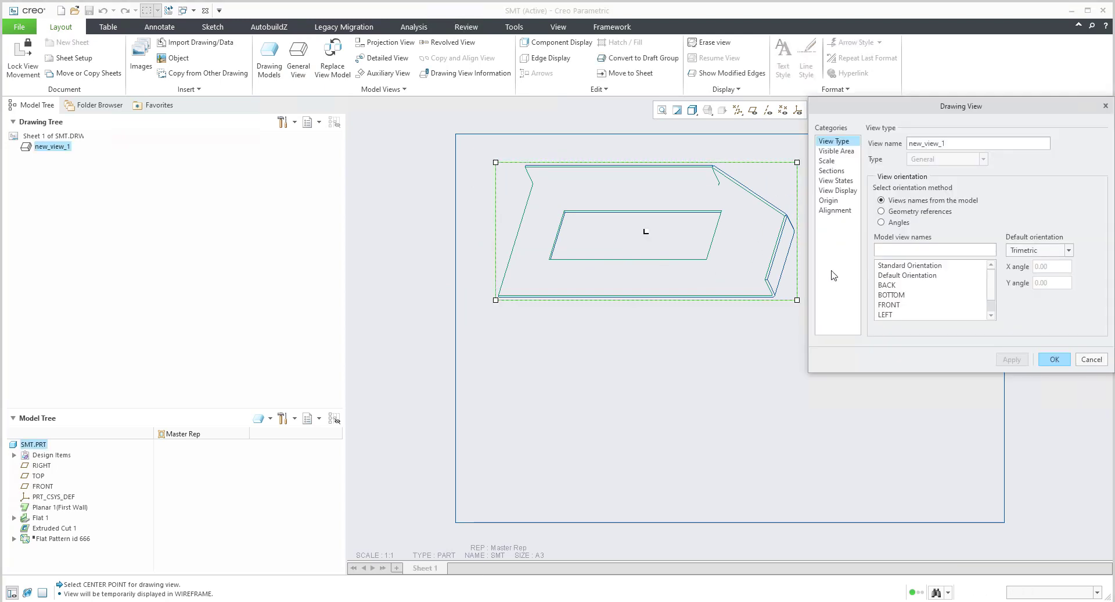
left_click(836, 191)
left_click(927, 156)
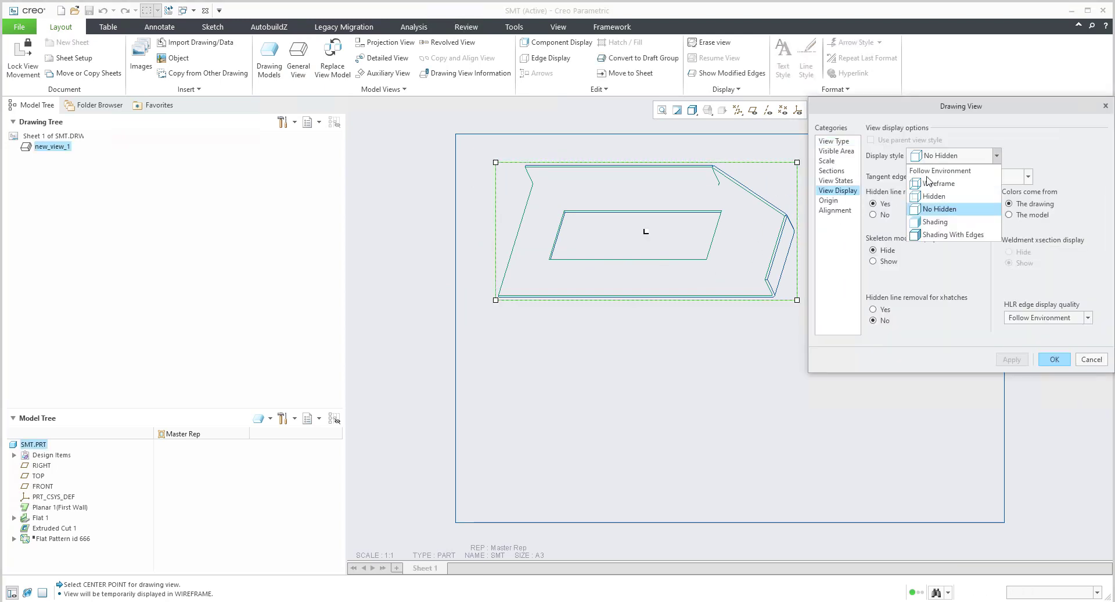
left_click(935, 235)
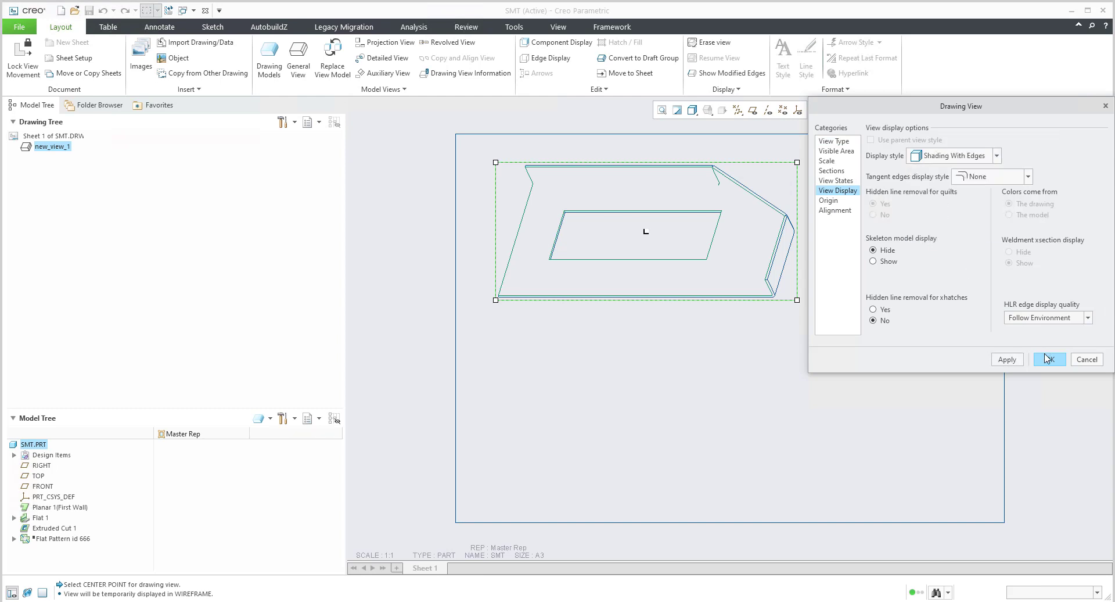
left_click(1048, 358)
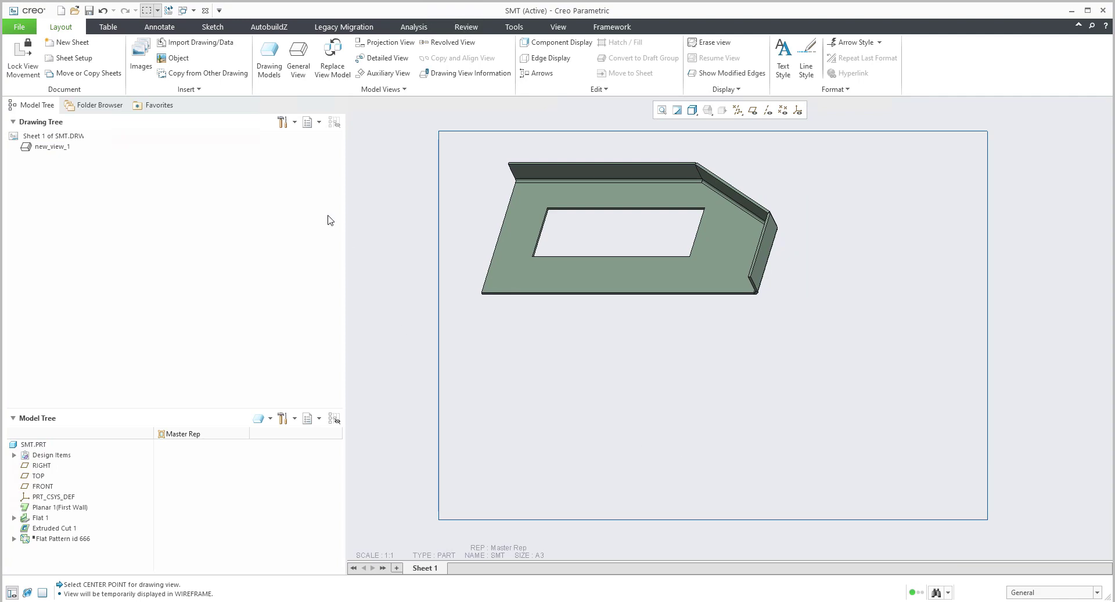
Step: Use Set/Add Rep under Drawing Models to choose SMT_FLAT_REP for the SMT part
left_click(275, 65)
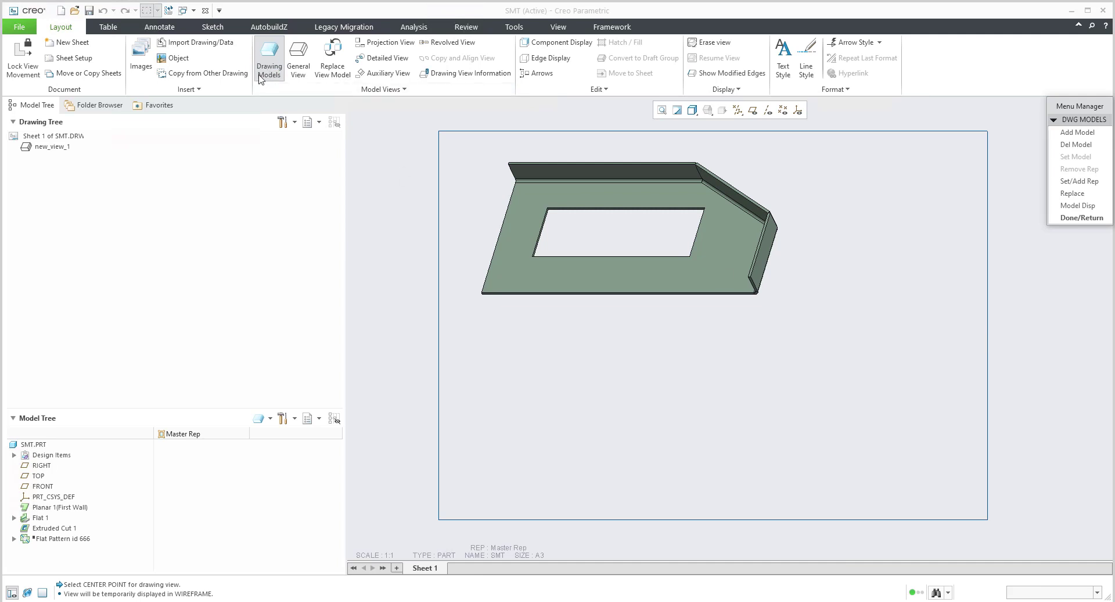
left_click(1071, 183)
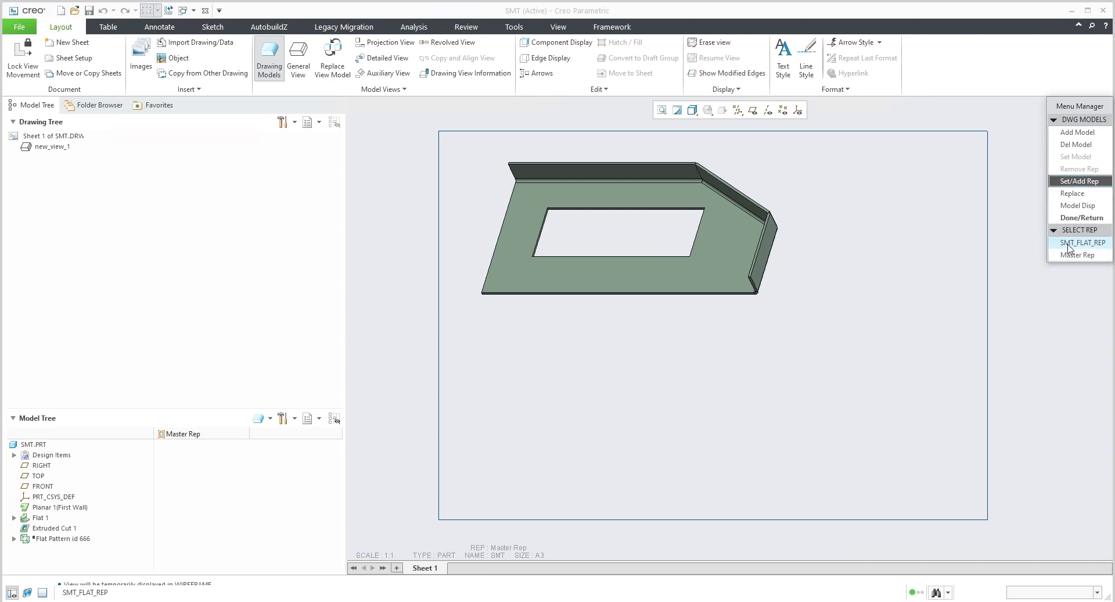
left_click(1068, 244)
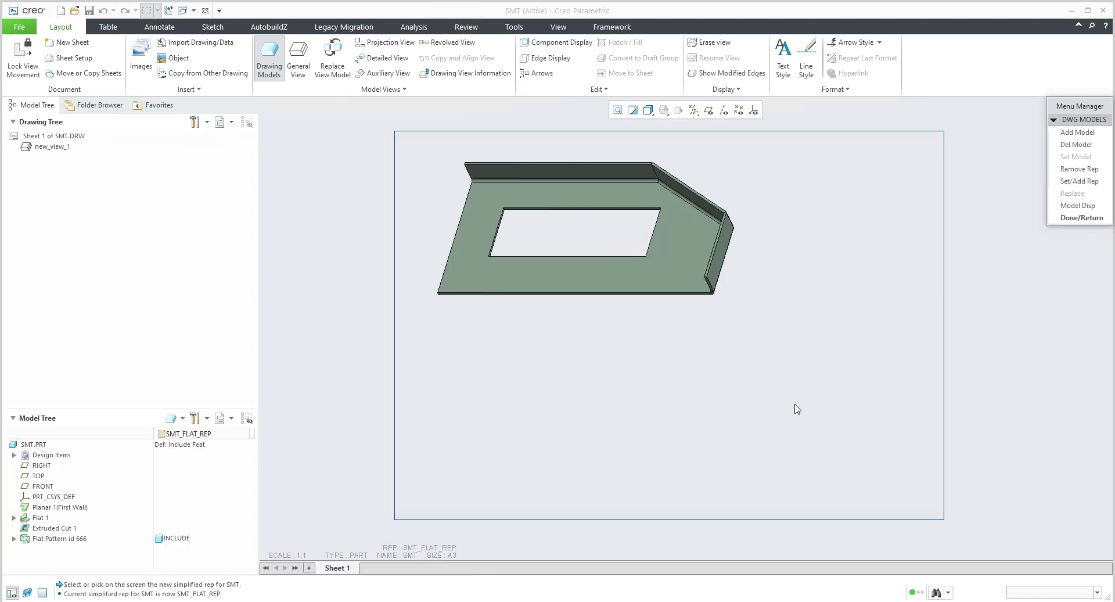
left_click(1070, 218)
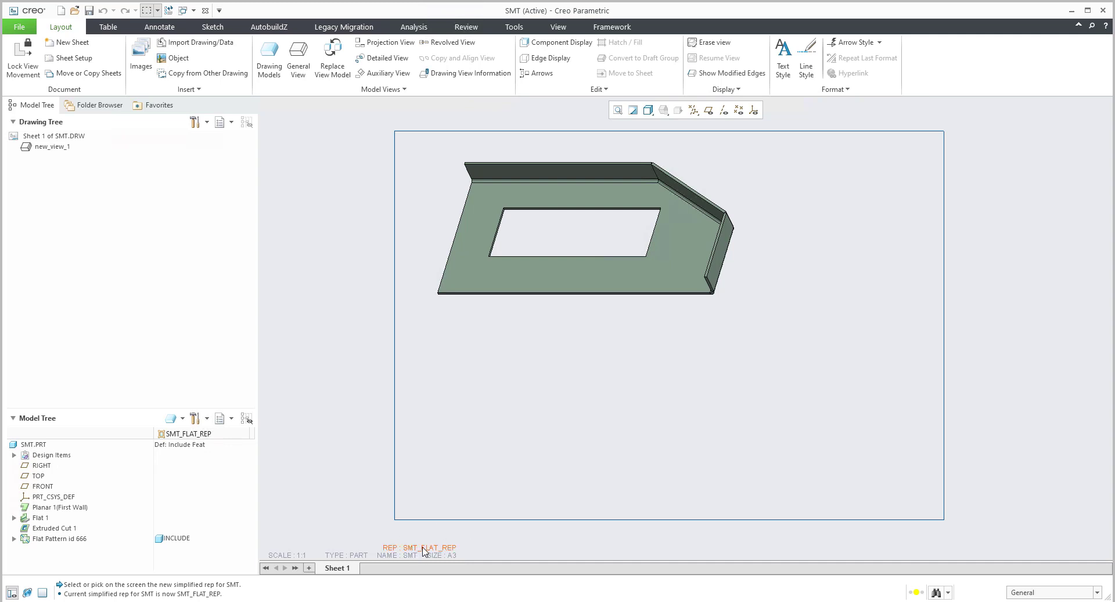
Step: Place a second general view, with no combined state, on the lower sheet
left_click(298, 57)
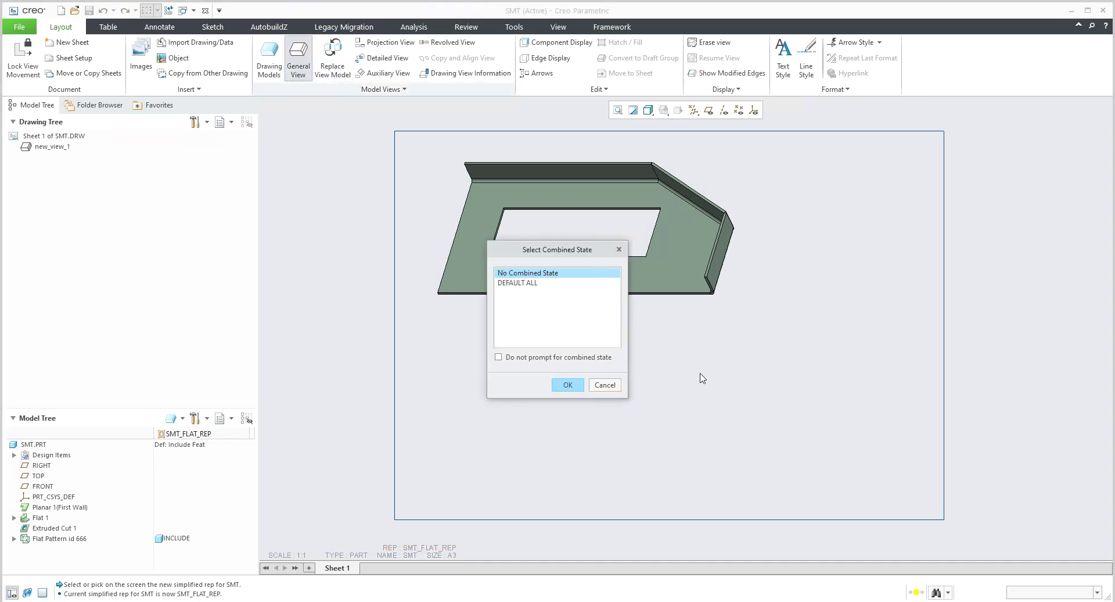
left_click(574, 384)
left_click(768, 384)
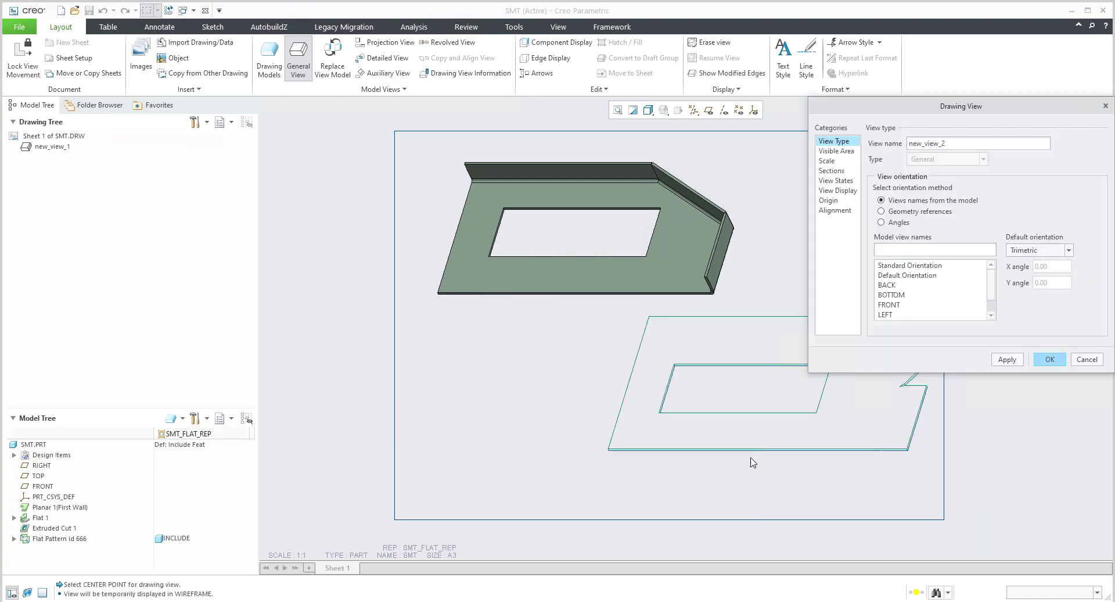
middle_click_drag(738, 410, 624, 412)
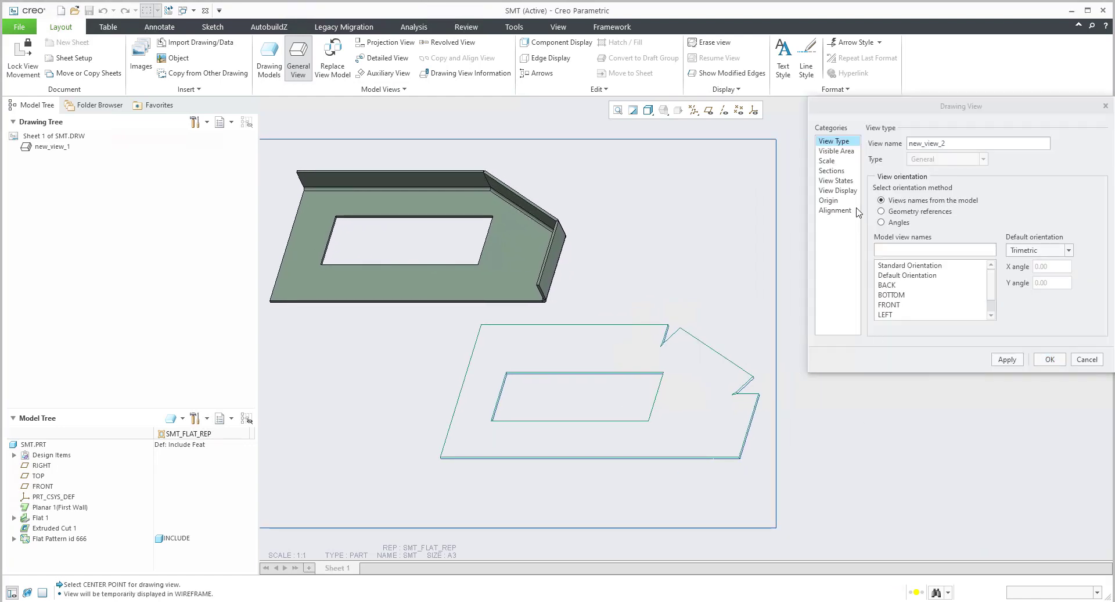
Step: Set the flat-pattern view's display style to Shading With Edges
left_click(836, 190)
left_click(954, 156)
left_click(952, 235)
left_click(1048, 361)
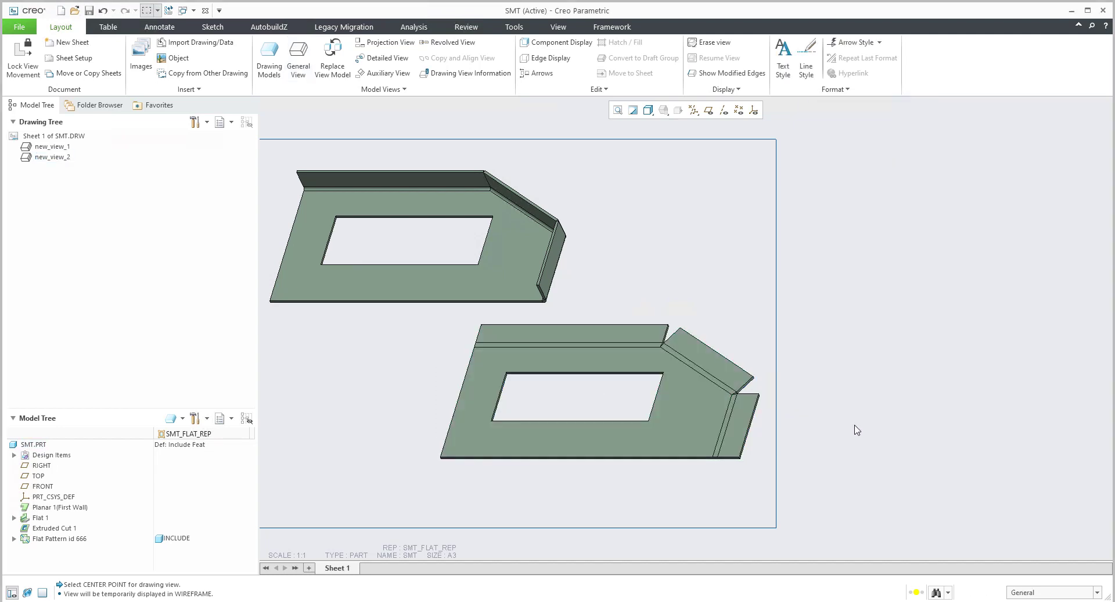
Step: Move the flat-pattern view slightly left and down into position
left_click(593, 411)
left_click_drag(593, 411, 560, 437)
middle_click_drag(660, 262, 767, 244)
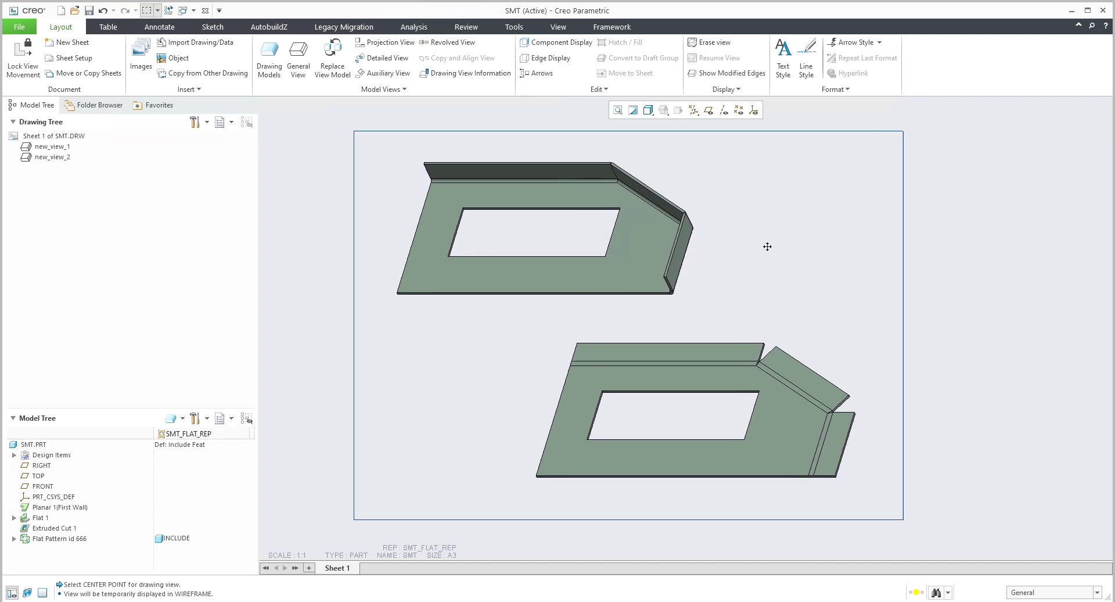